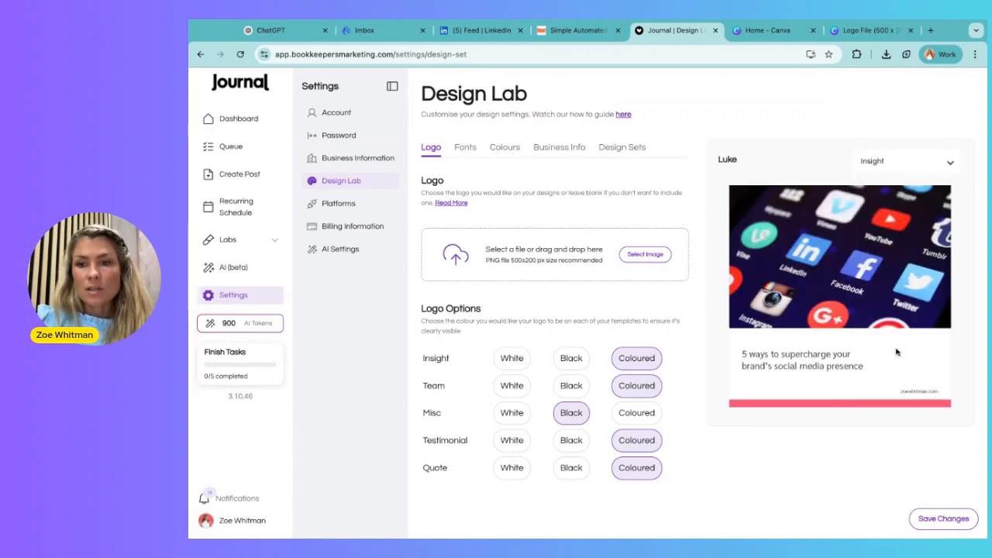
Step: Preview the Insight, Team and Misc post templates in the Design Lab preview
left_click(908, 163)
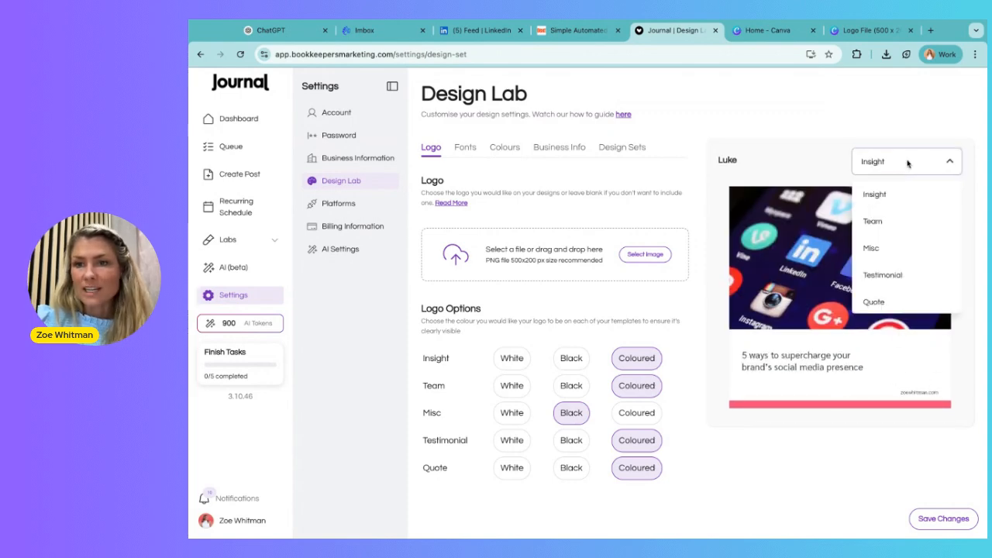
left_click(884, 223)
left_click(913, 166)
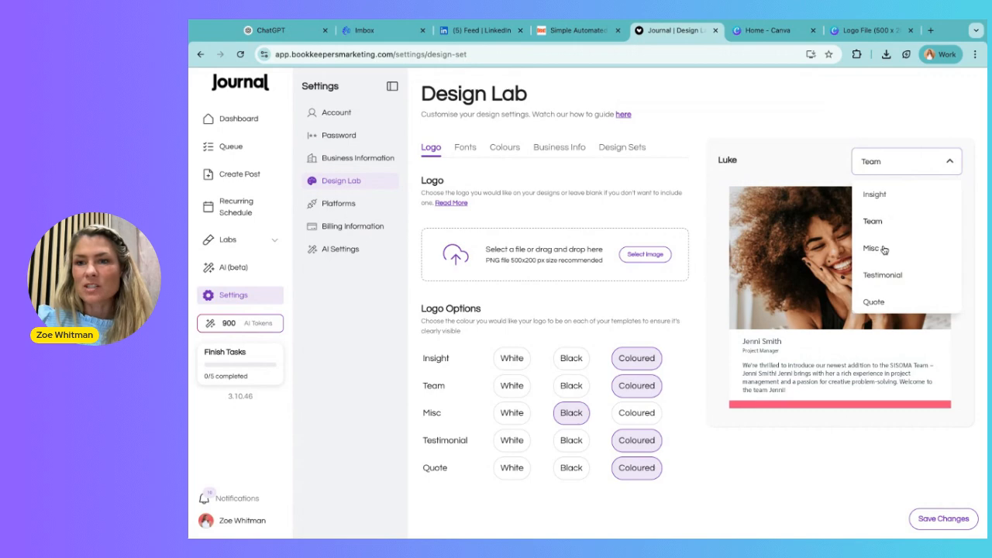
left_click(884, 249)
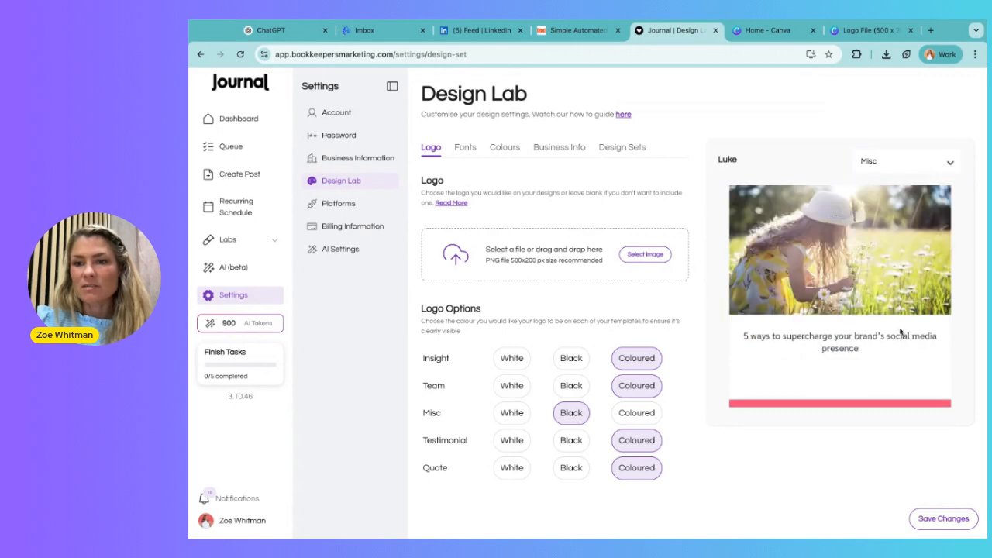
Step: Upload the GRID logo image, save it, and set the Misc template's logo option to Coloured
left_click(632, 254)
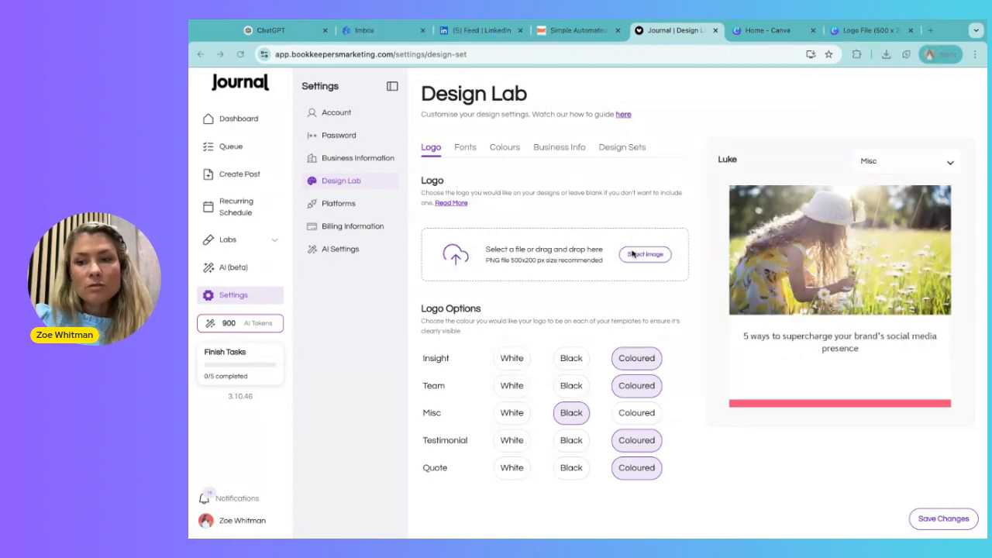
double_click(432, 248)
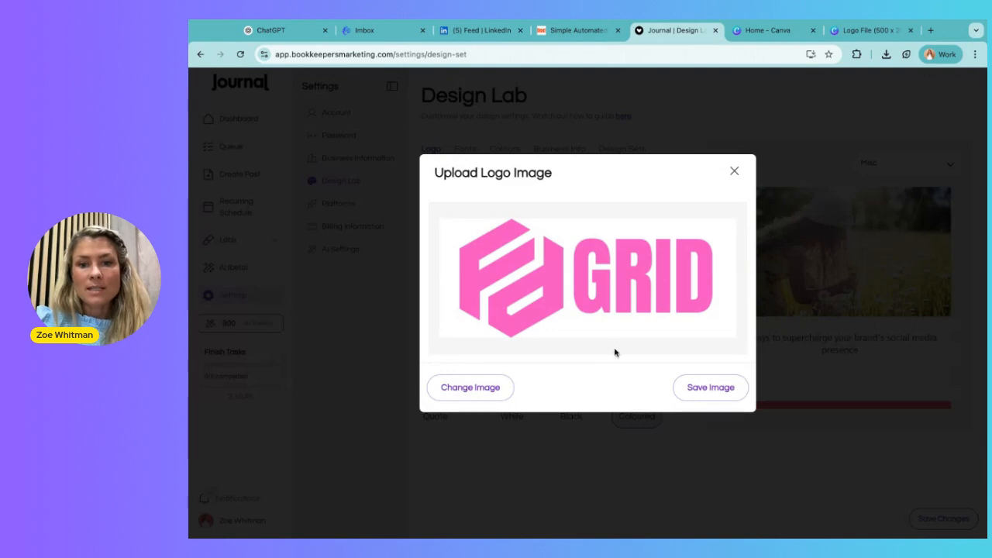
left_click(708, 390)
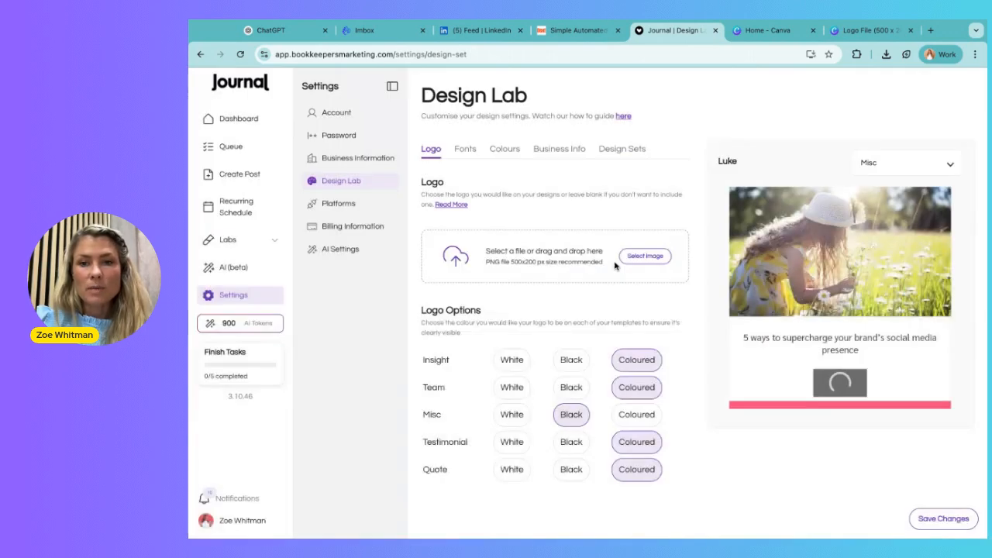
left_click(635, 420)
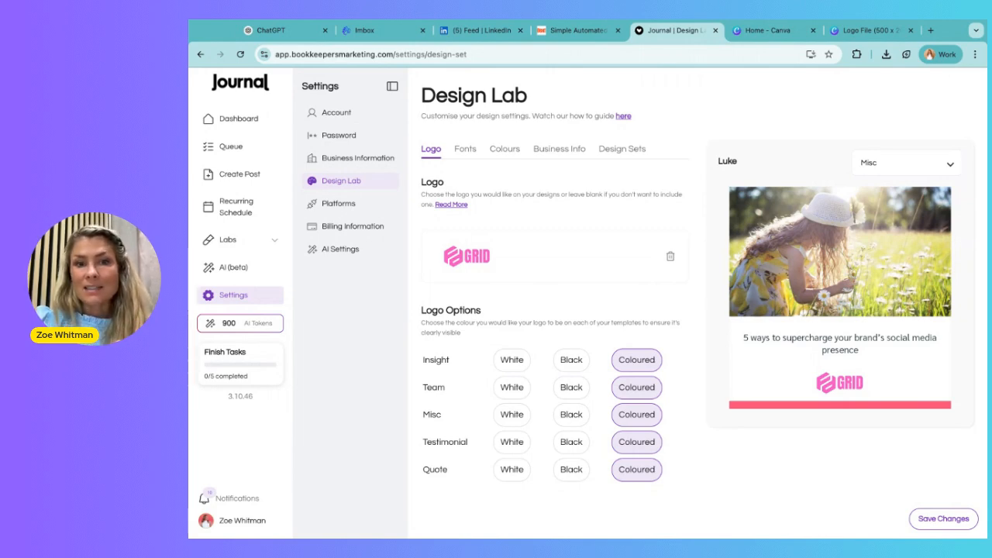
Step: Switch to the Canva logo file and search the elements library for circle frame
left_click(860, 31)
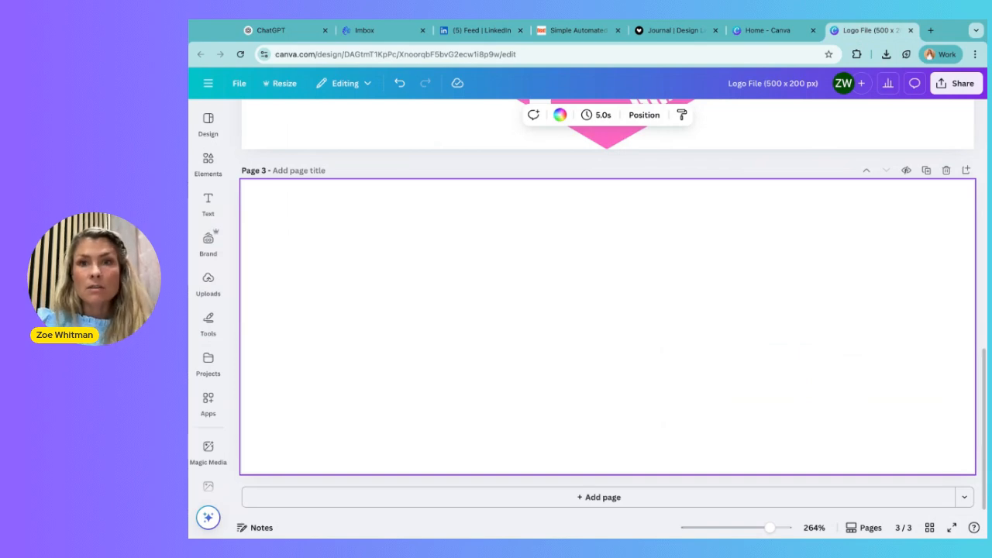
left_click(675, 30)
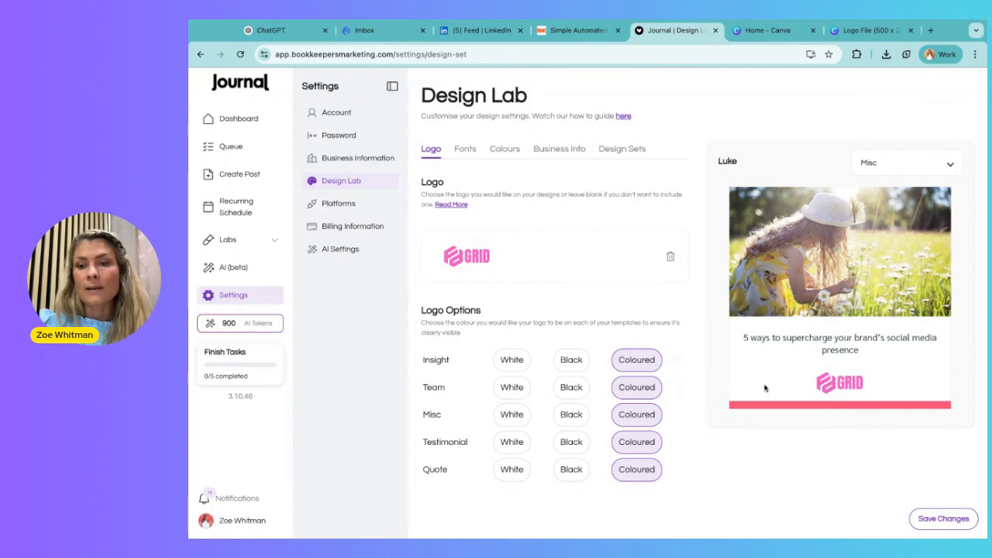
left_click(861, 31)
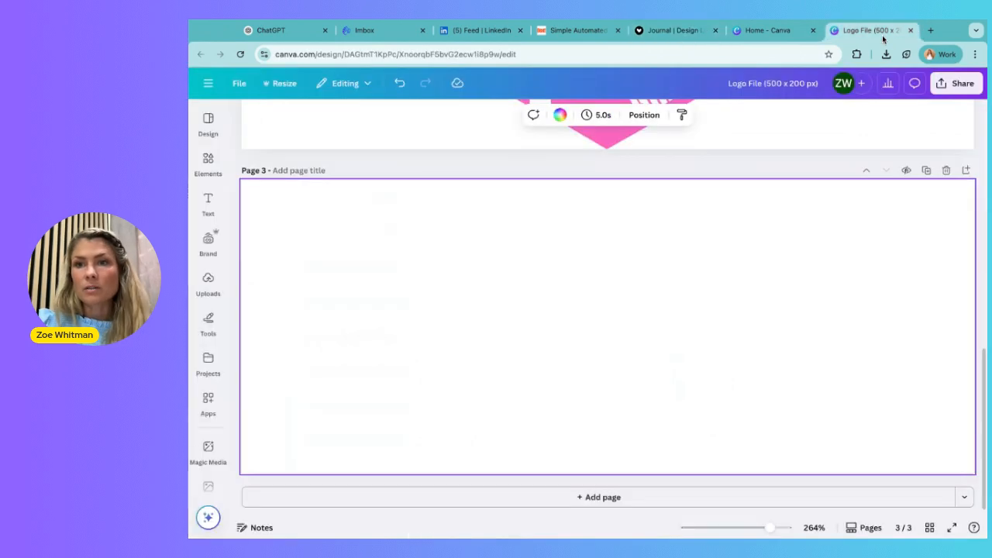
left_click(206, 166)
left_click(322, 119)
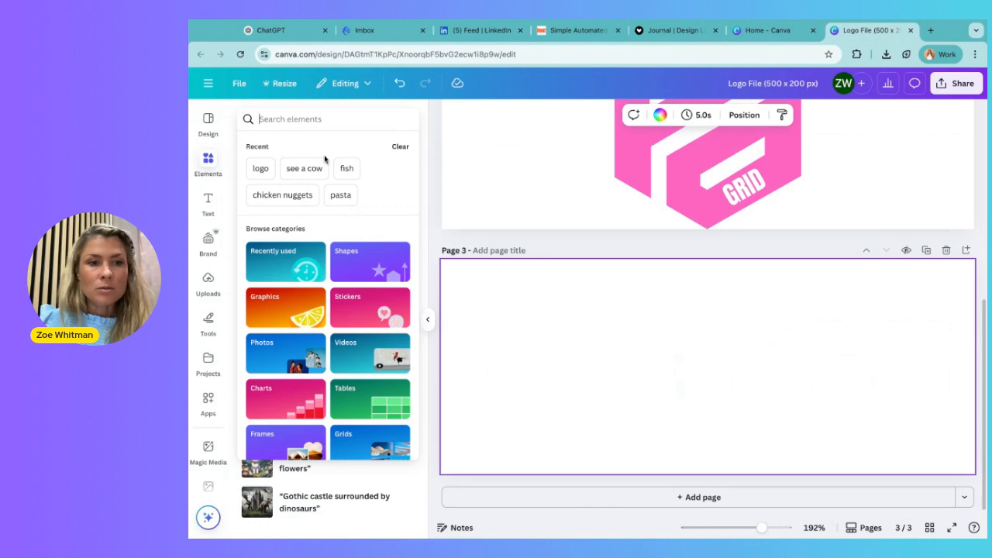
type("photo")
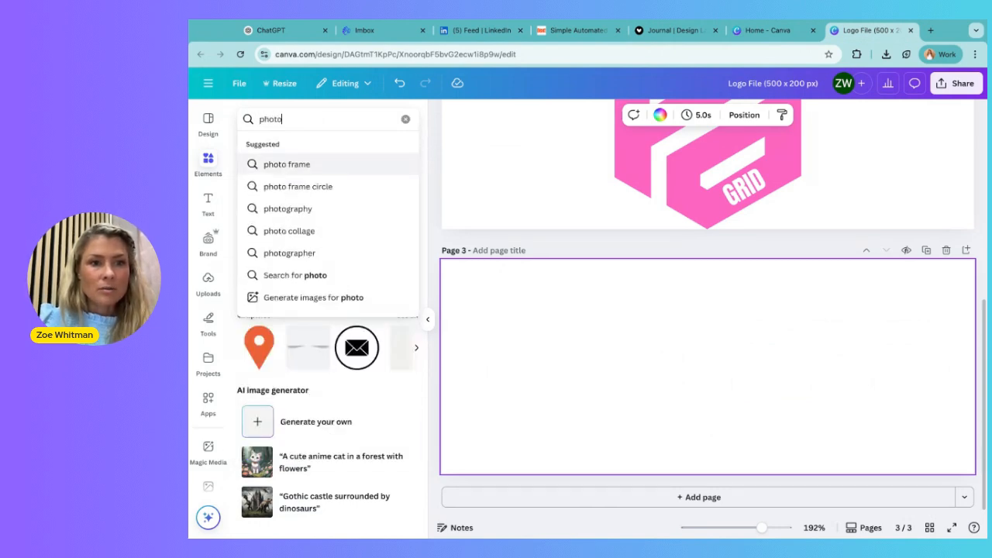
key("ctrl+a")
type("circle")
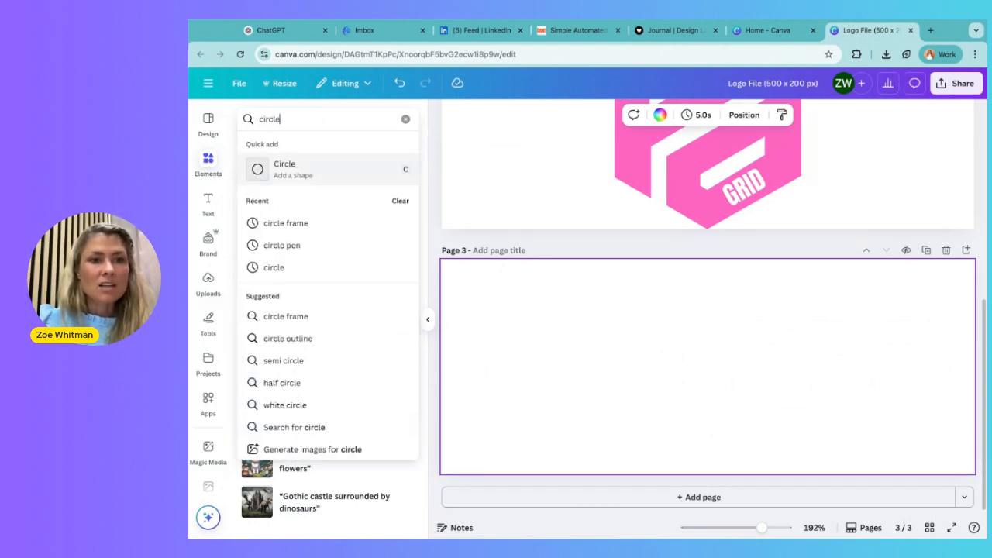
type(" frame")
key("Return")
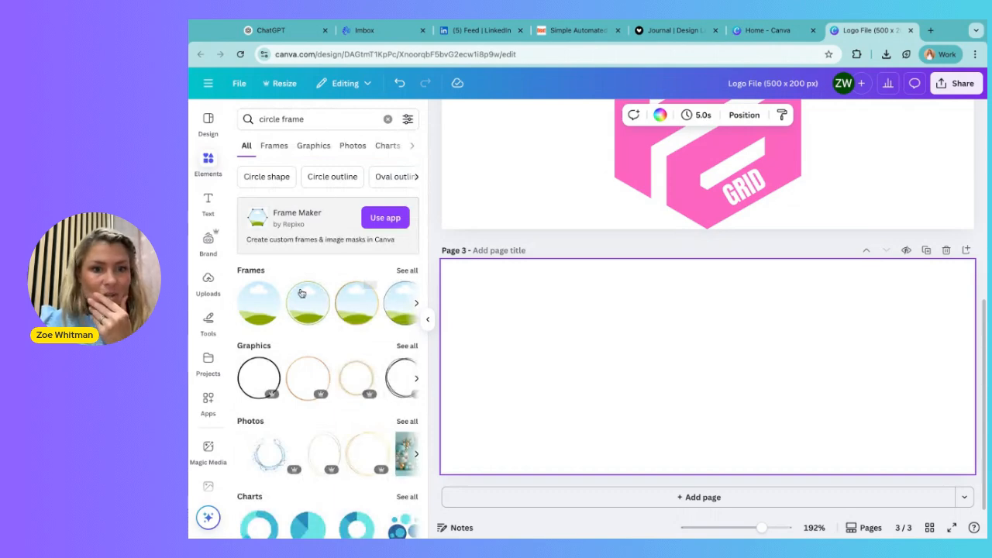
Step: Add a gold circle frame to page 3, enlarge it to the full page height and move it to the left edge
left_click(361, 315)
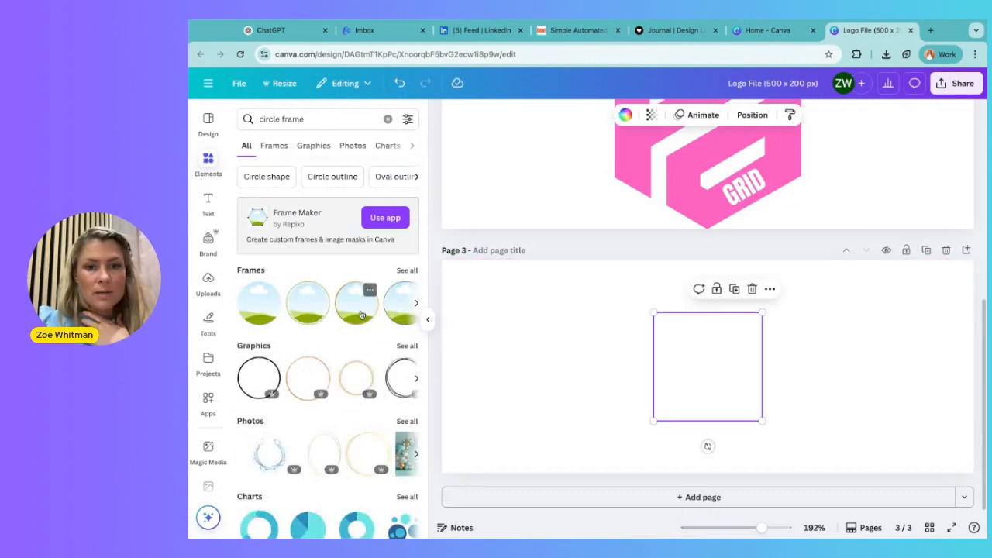
left_click_drag(654, 312, 602, 261)
left_click_drag(763, 421, 814, 473)
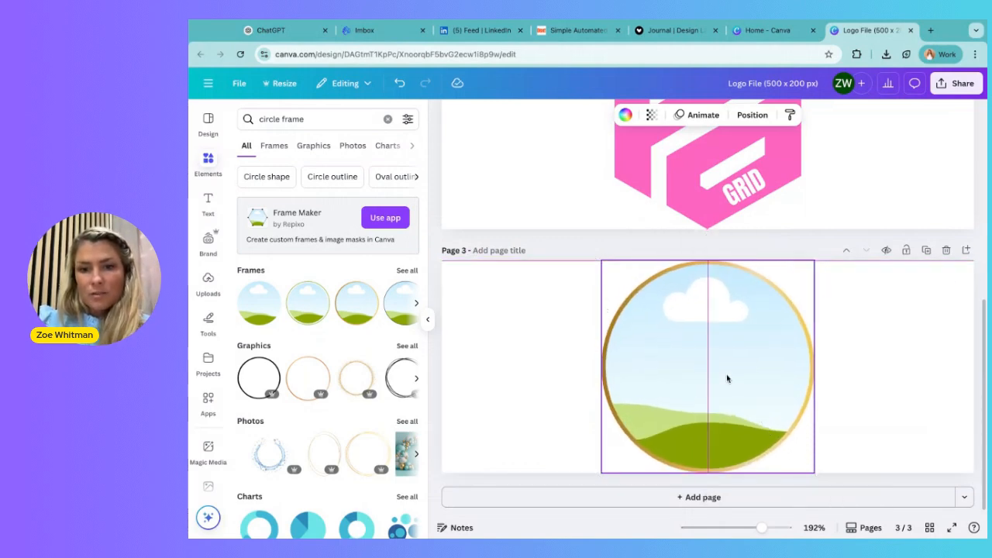
left_click_drag(727, 379, 568, 379)
left_click(749, 359)
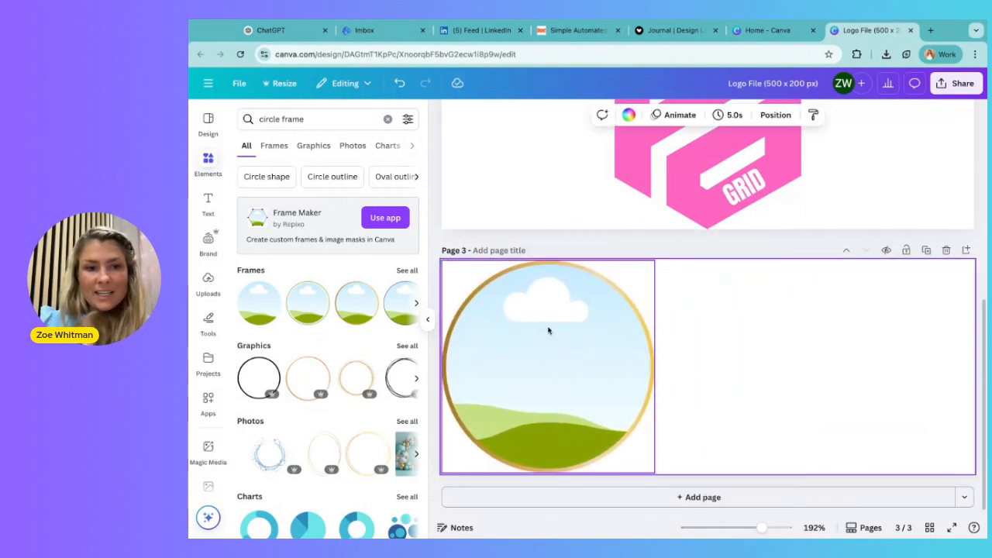
left_click(258, 303)
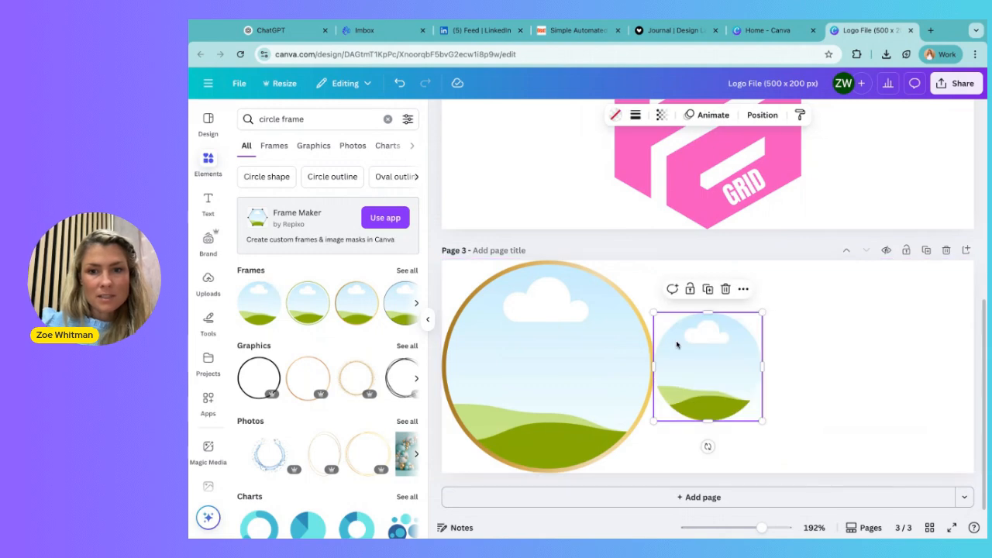
key("Delete")
left_click(303, 298)
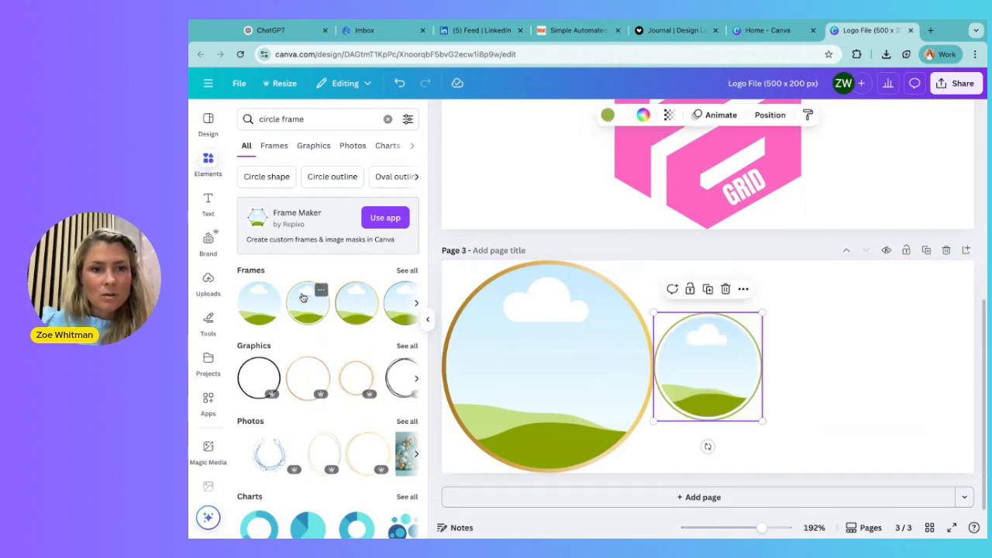
left_click(608, 115)
left_click(329, 269)
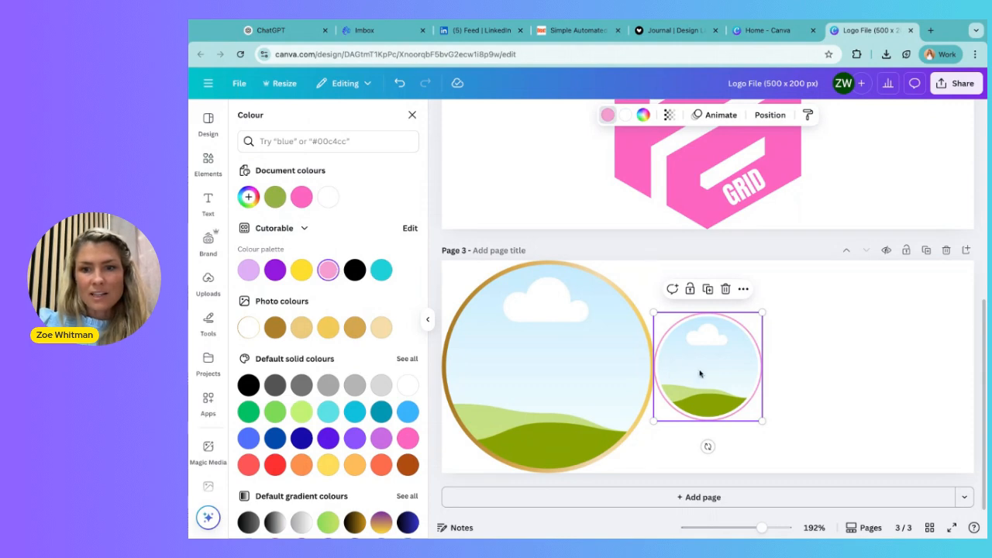
key("Delete")
Step: Fill the large circle frame with the uploaded portrait photo
left_click(552, 348)
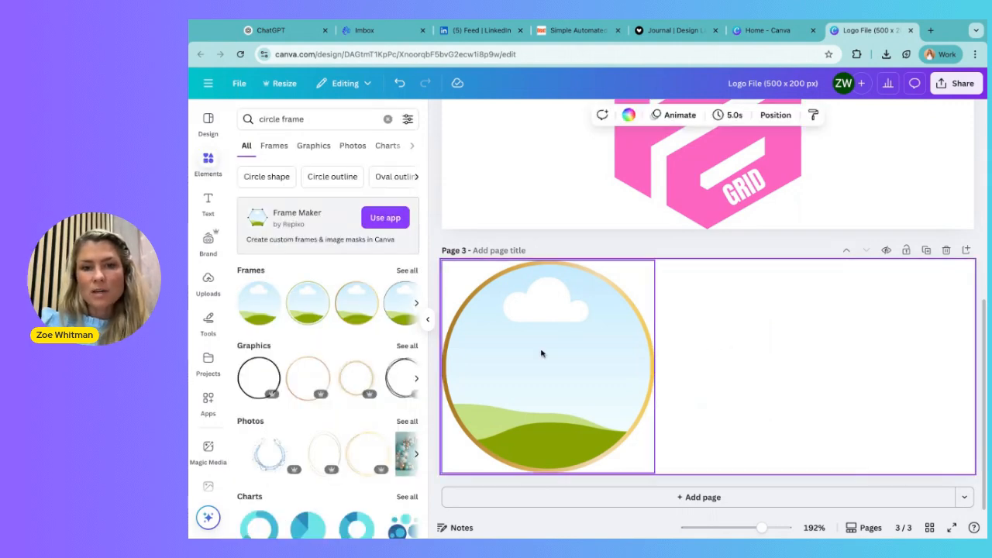
left_click(207, 282)
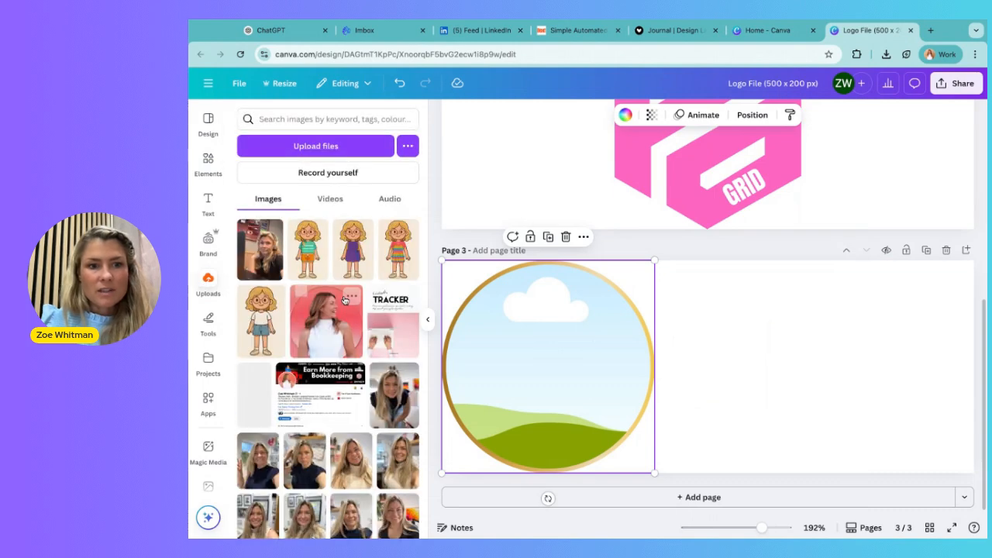
left_click(324, 335)
left_click(748, 358)
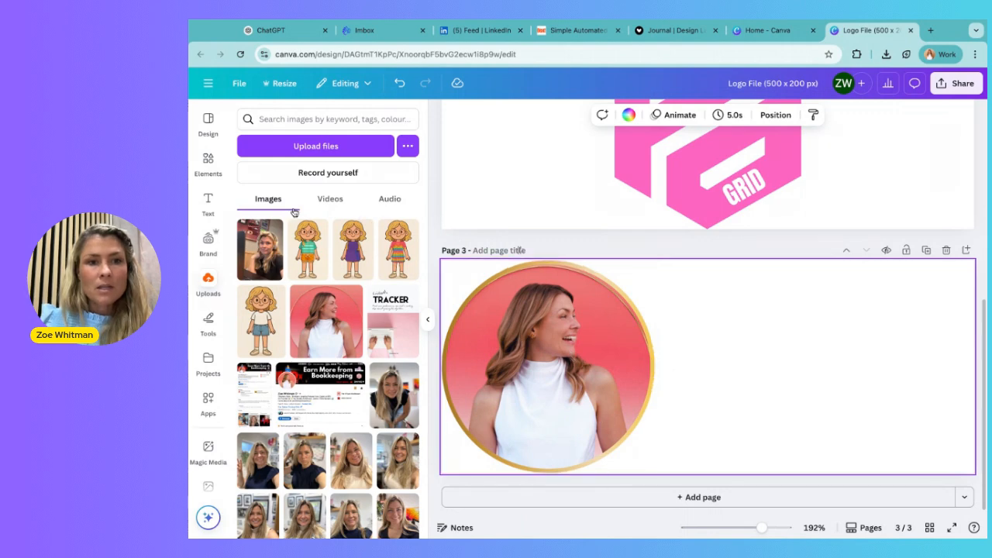
Step: Switch the text styles to the user's personal brand kit
left_click(207, 203)
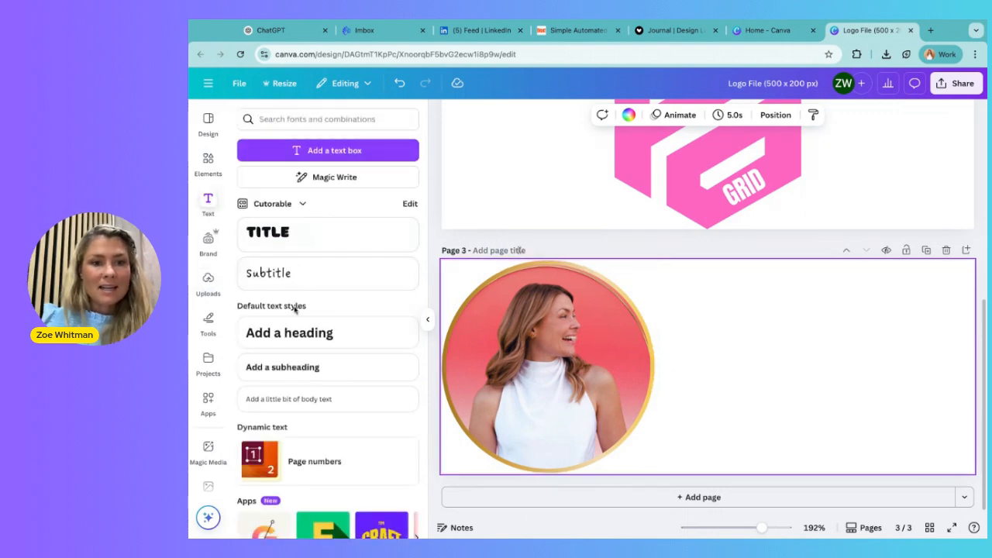
left_click(301, 203)
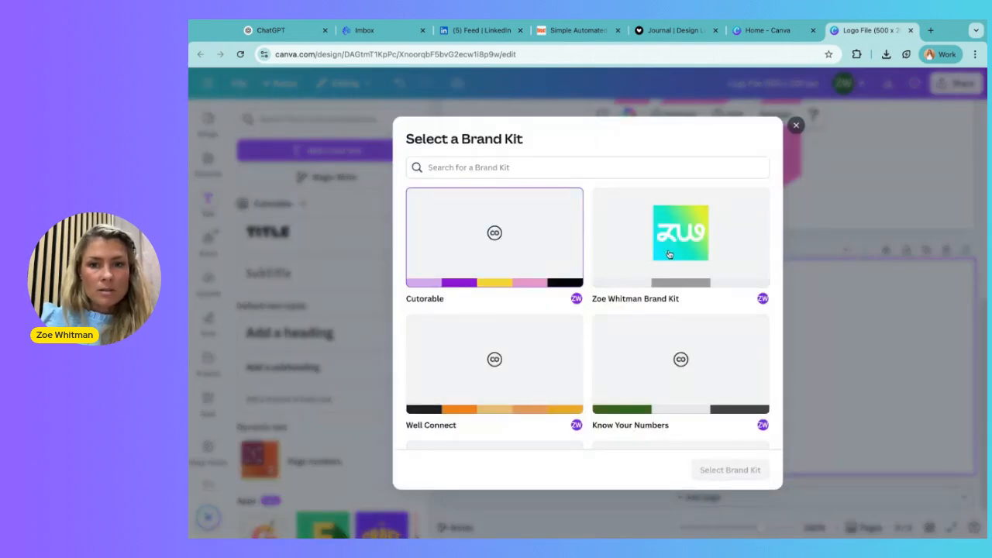
left_click(669, 254)
left_click(730, 470)
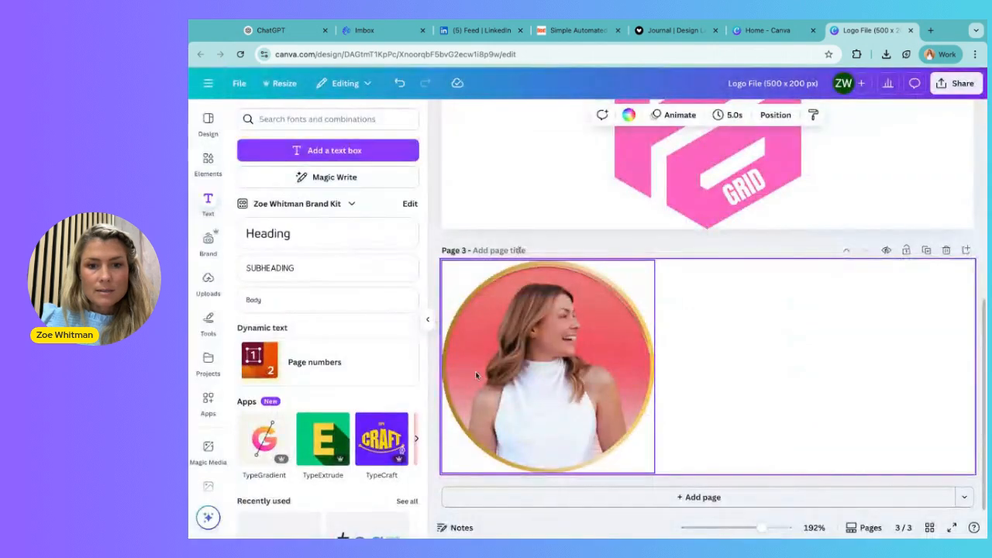
Step: Add a brand Heading with the presenter's full name and position it to the right of the photo
left_click(277, 243)
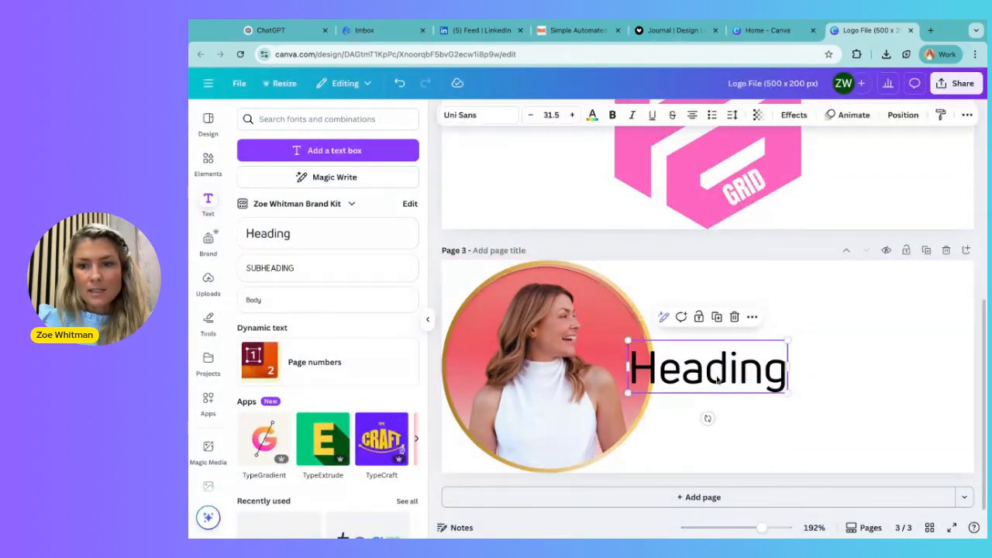
key("Return")
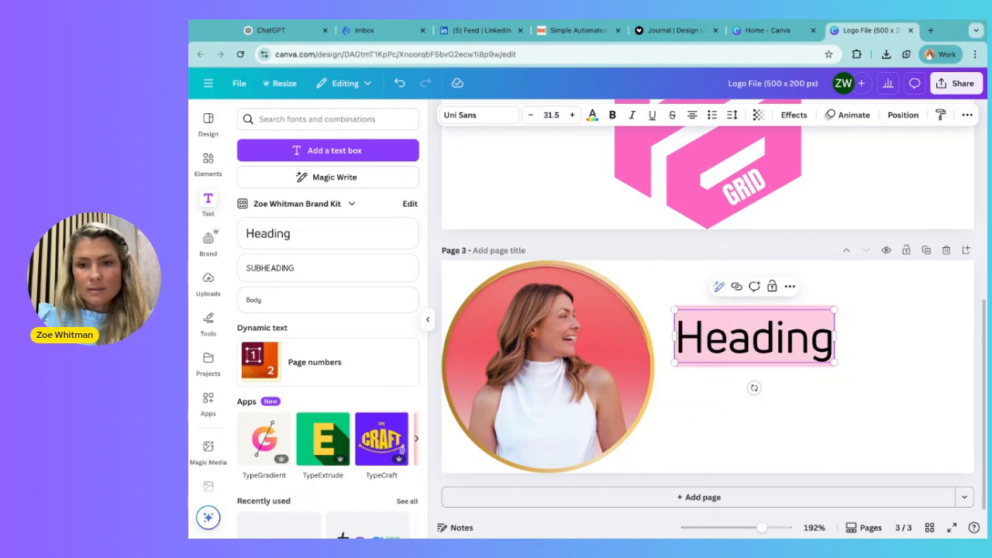
type("Zoe Whitman")
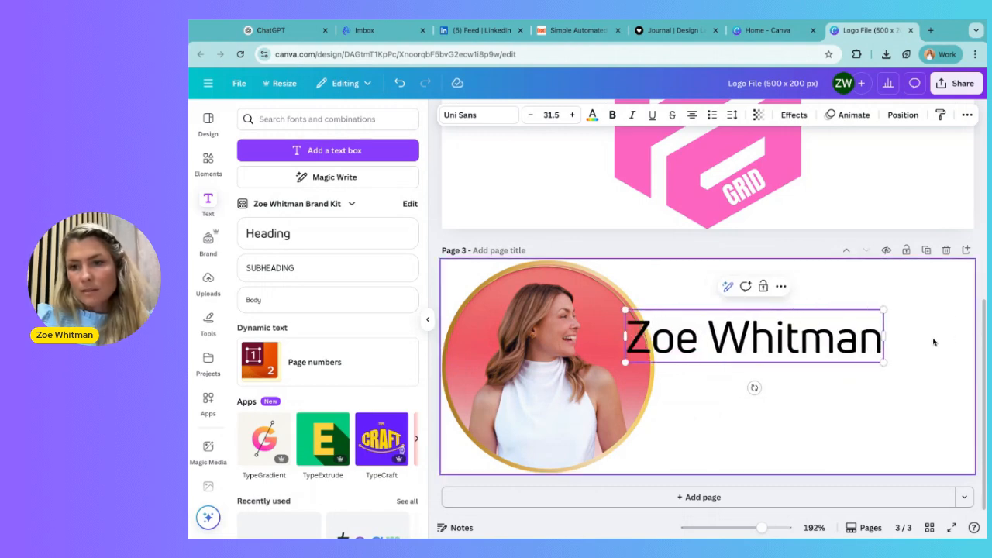
left_click(950, 338)
left_click_drag(706, 357, 791, 337)
mouse_move(713, 339)
left_mouse_down()
mouse_move(663, 352)
mouse_move(706, 340)
left_mouse_up()
Step: Change the heading's font to San Marino Regular
left_click(484, 123)
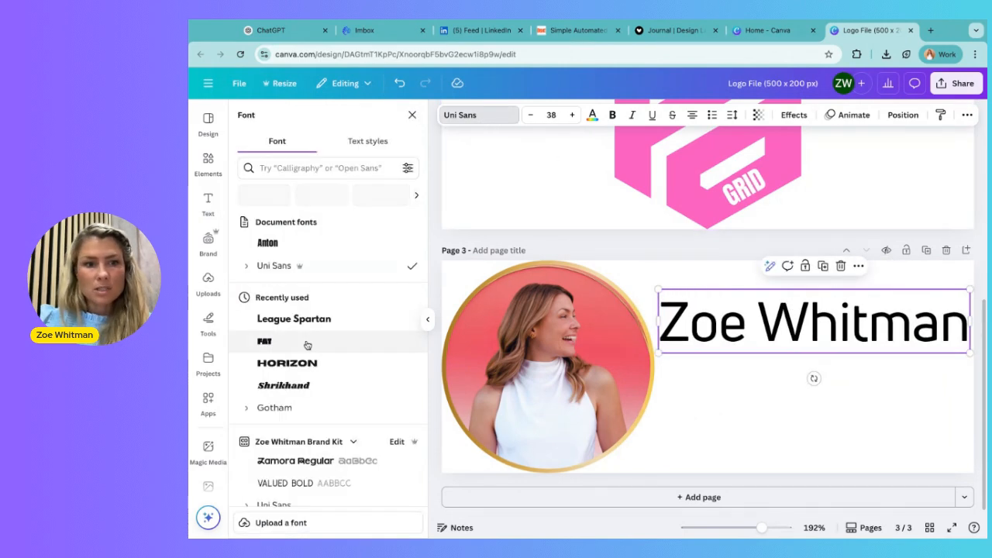
scroll(291, 411, "down", 3)
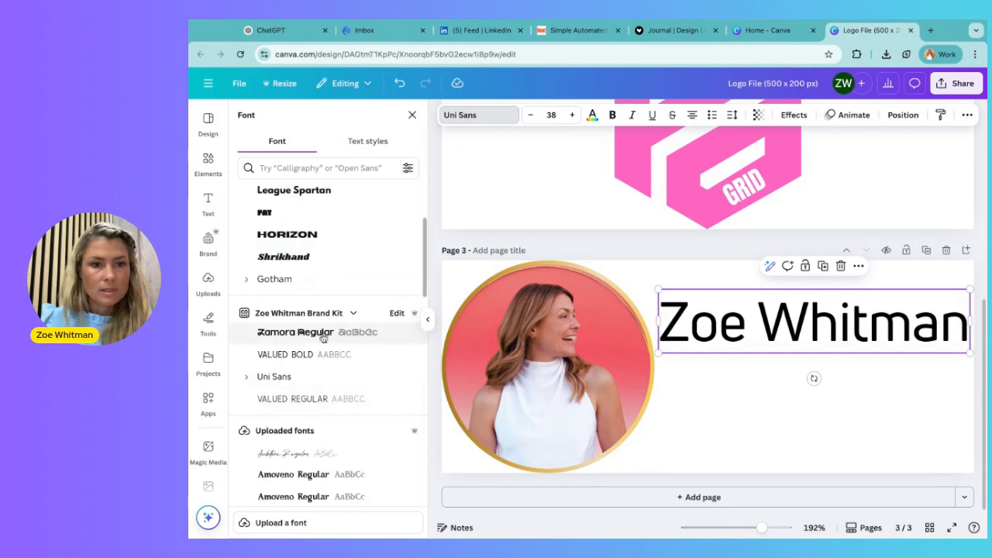
left_click(287, 167)
type("san")
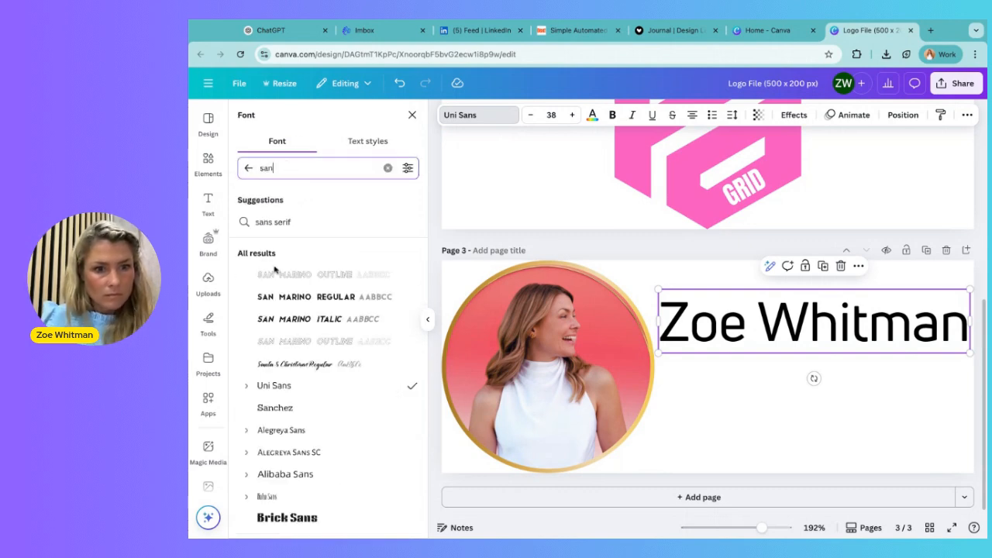
left_click(310, 297)
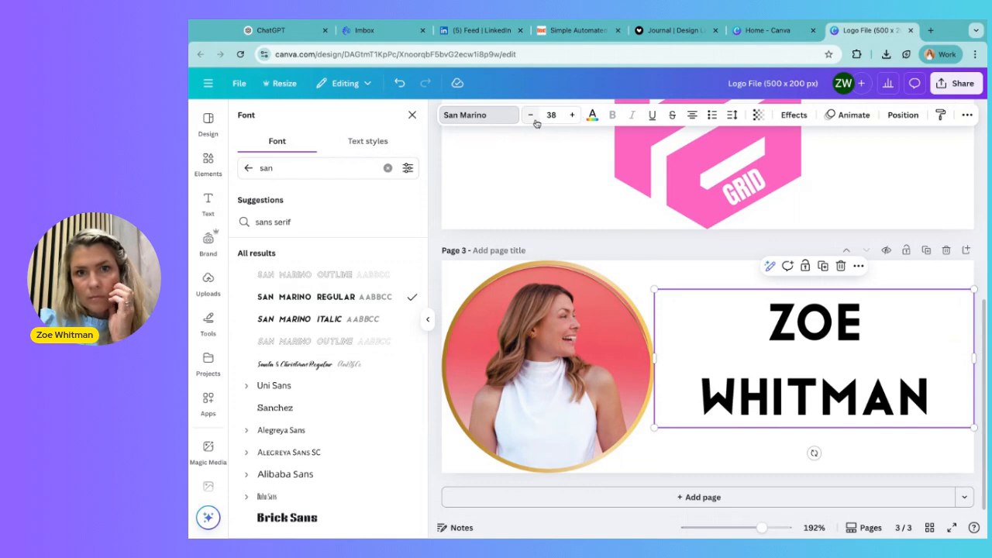
Step: Reduce the heading's font size slightly
left_click(530, 118)
left_click(529, 118)
left_click(529, 118)
left_click(529, 117)
left_click(529, 118)
left_click(529, 118)
left_click(530, 118)
left_click(574, 115)
left_click(574, 116)
left_click(770, 397)
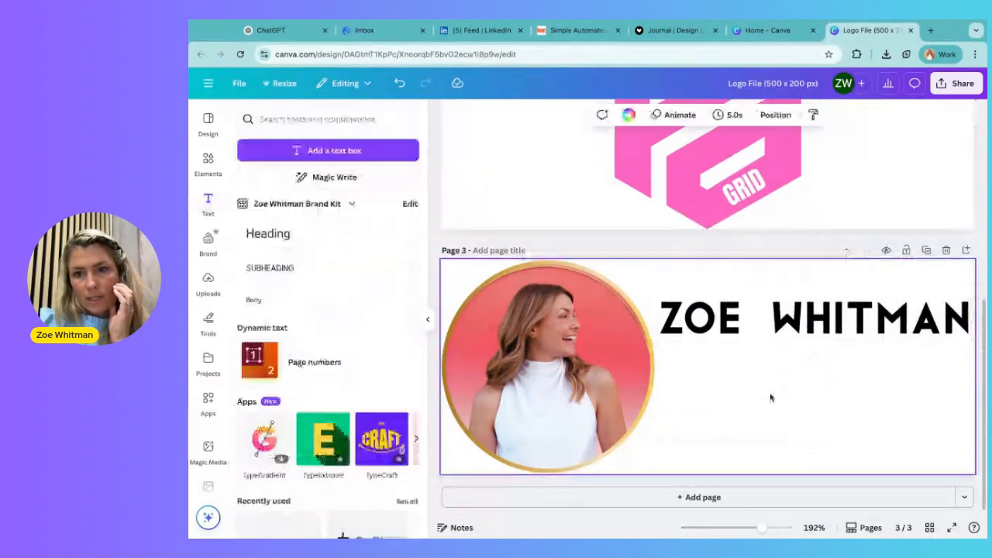
left_click(763, 327)
left_click(719, 390)
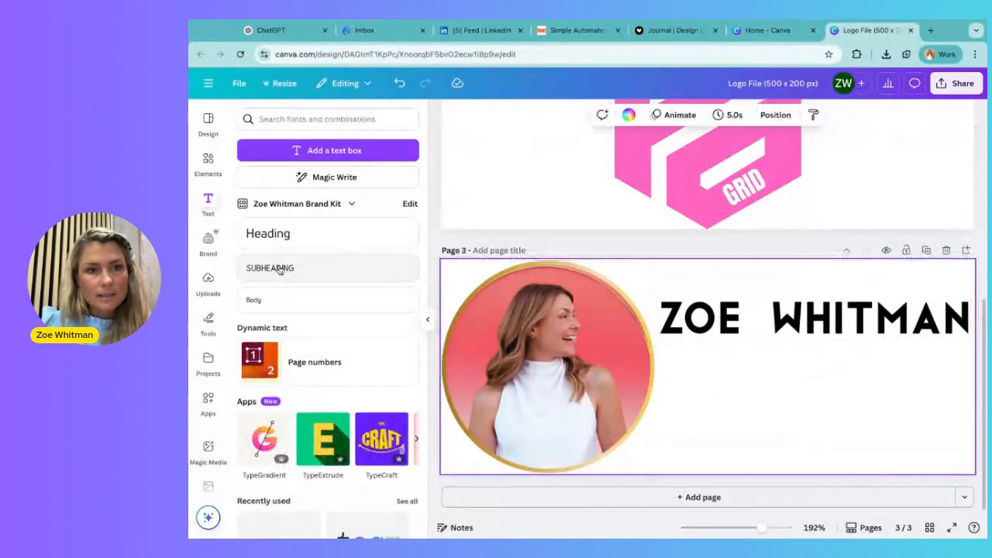
Step: Add a brand Subheading containing the presenter's social media handle
left_click(284, 237)
type("@_zoewhimt")
key("BackSpace")
key("BackSpace")
type("tman")
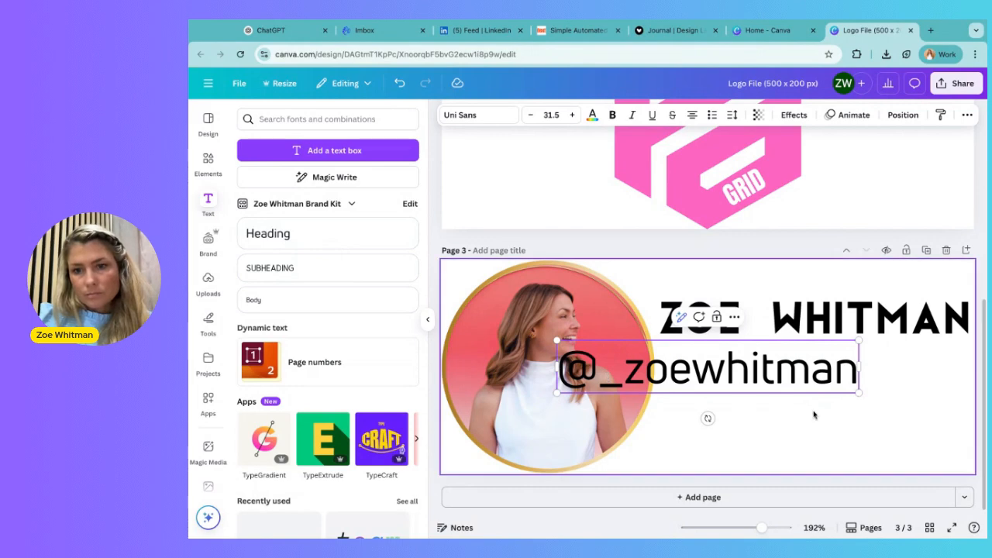
Step: Resize and position the handle text beneath the name so both lines align beside the photo
left_click_drag(620, 361, 720, 390)
left_click_drag(958, 366, 918, 378)
left_click_drag(783, 390, 789, 392)
left_click_drag(724, 320, 726, 355)
left_click(692, 297)
left_click_drag(697, 296, 721, 440)
left_click(789, 301)
left_click(670, 299)
left_click_drag(728, 386, 703, 349)
left_click(814, 441)
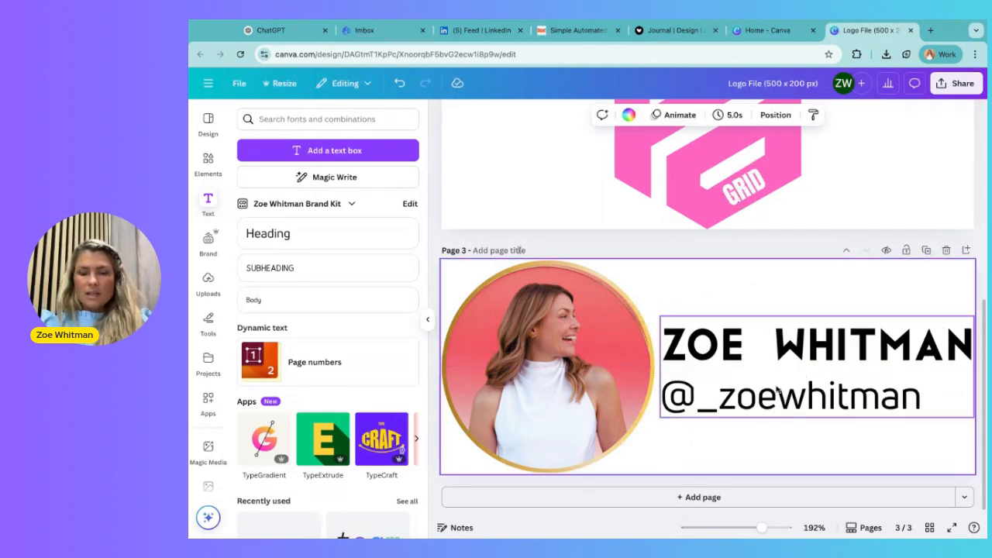
left_click(776, 350)
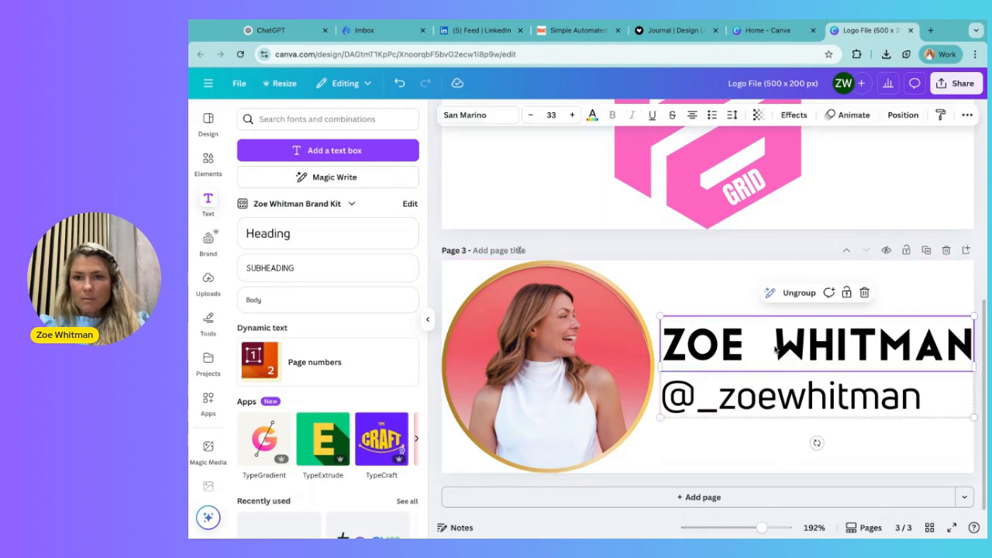
left_click(696, 285)
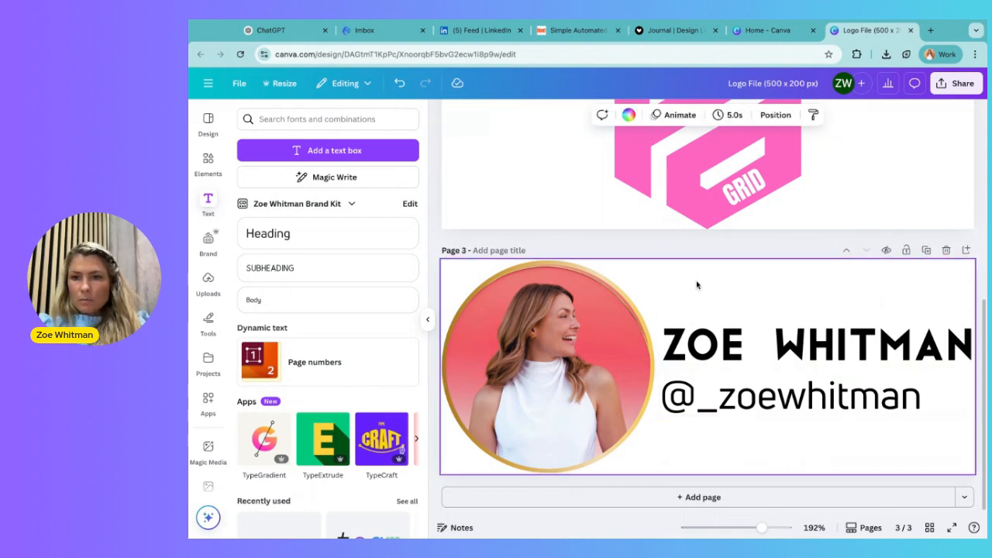
Step: Download only page 3 as a PNG with a transparent background
left_click(951, 87)
left_click(785, 310)
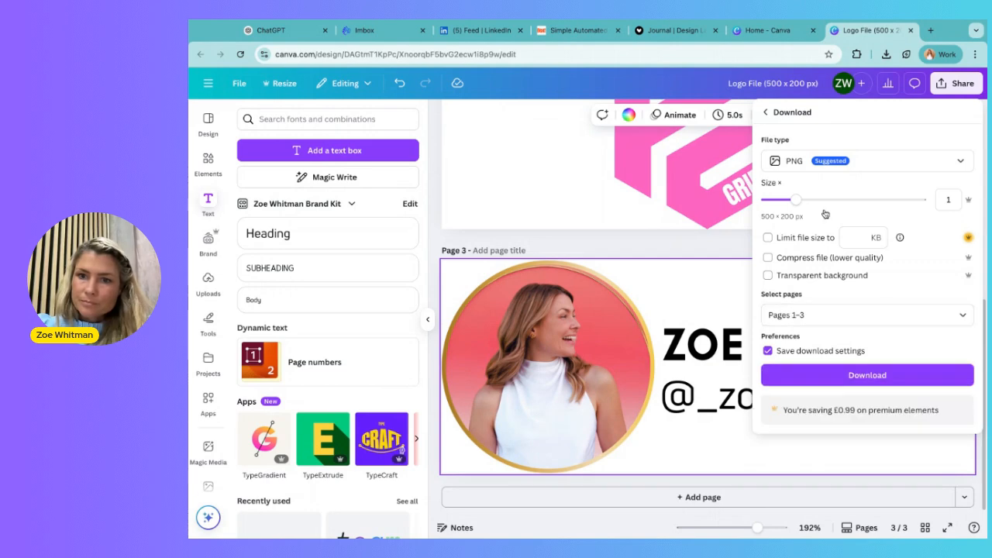
left_click(801, 319)
left_click(806, 346)
left_click(810, 367)
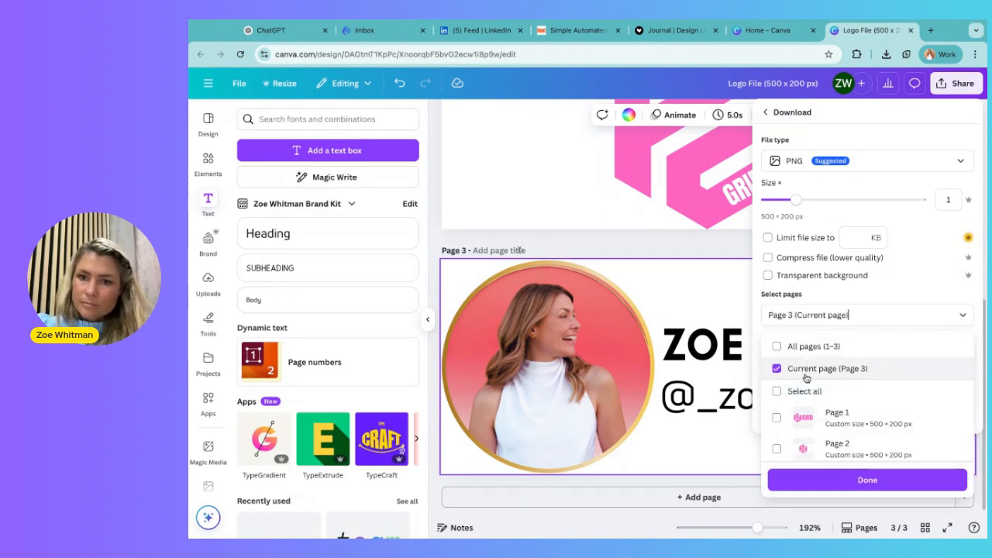
left_click(794, 279)
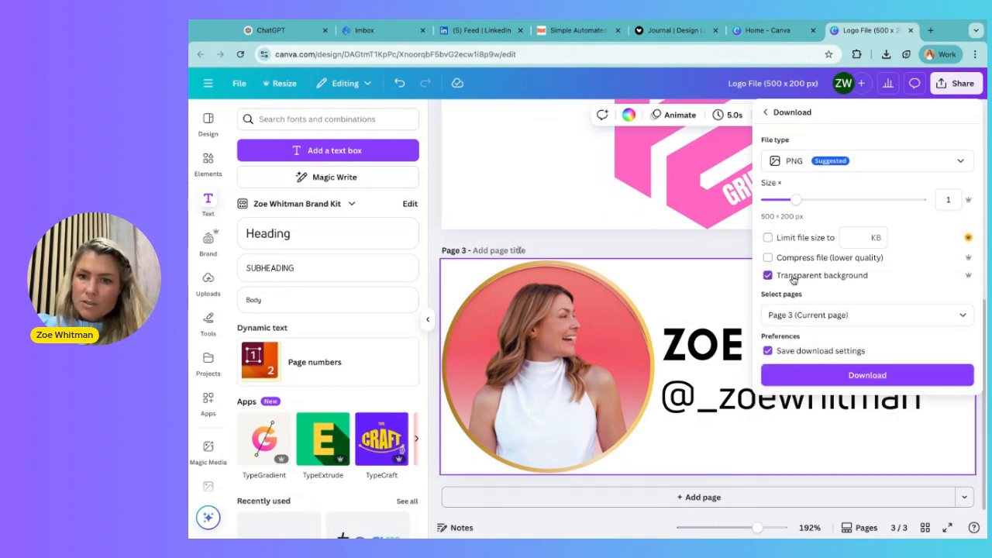
left_click(851, 378)
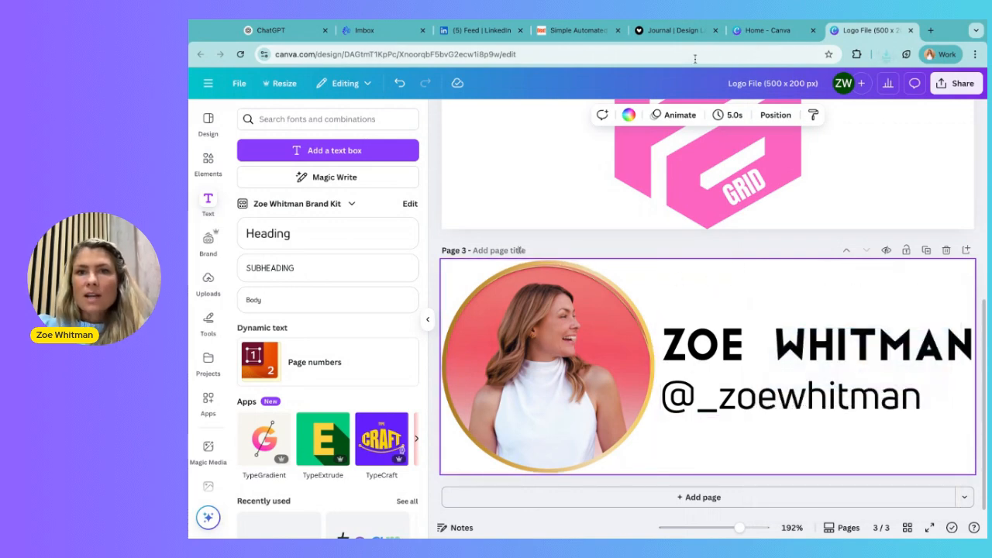
Step: Switch to Journal's Design Lab and remove the existing logo
left_click(661, 31)
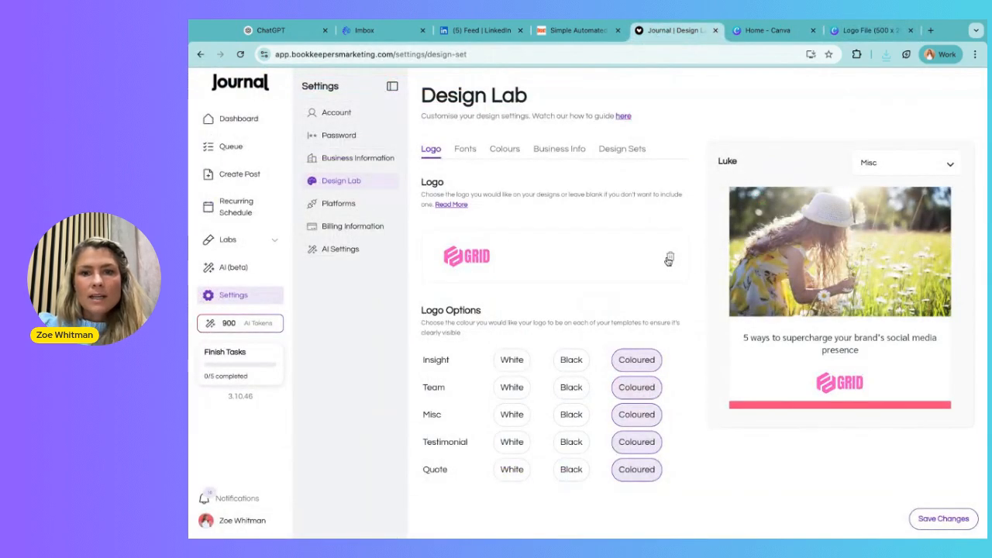
left_click(669, 259)
left_click(580, 399)
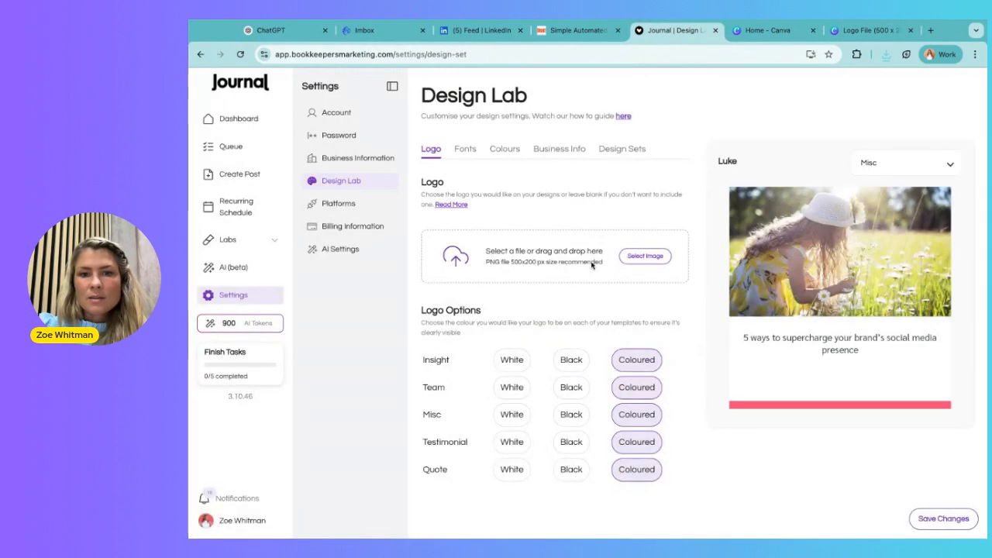
Step: Upload the downloaded personal logo PNG as the new logo and save the image
left_click(657, 260)
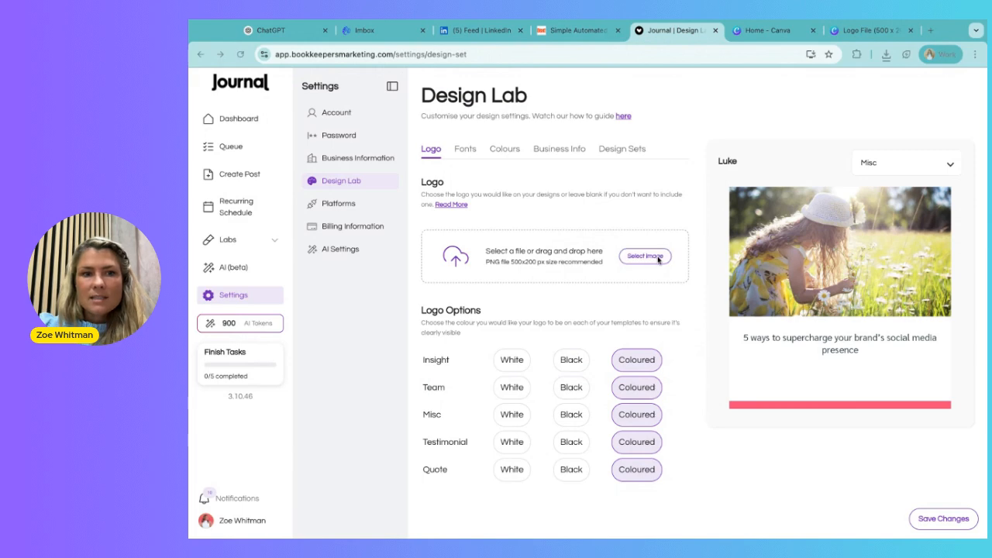
key("Return")
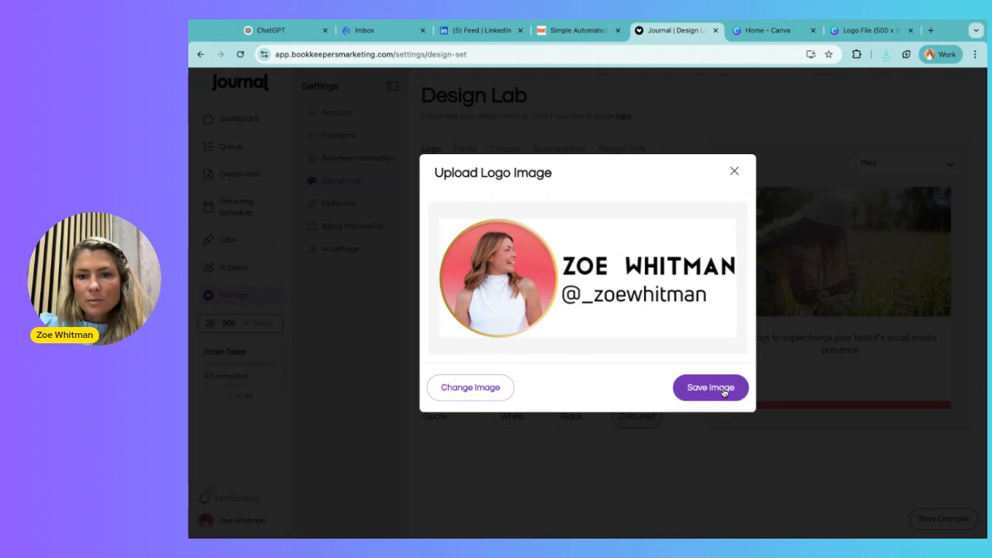
left_click(723, 389)
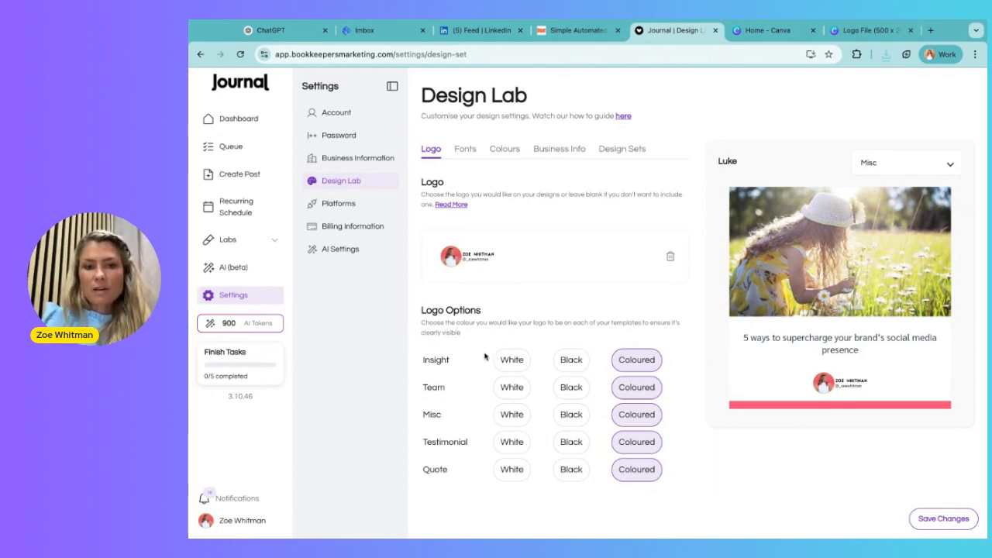
Step: Try the Black and White logo options for Misc templates before restoring Coloured
left_click(567, 415)
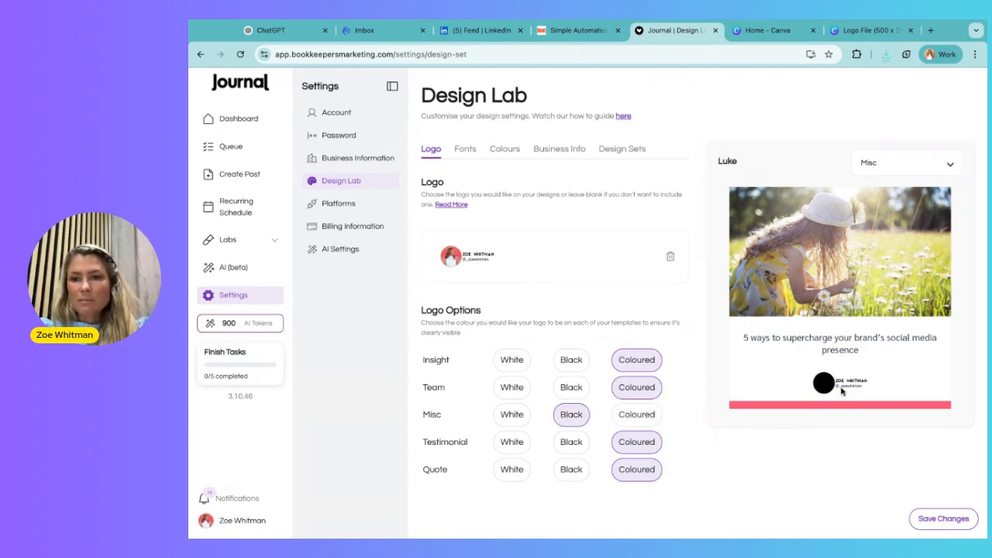
left_click(515, 414)
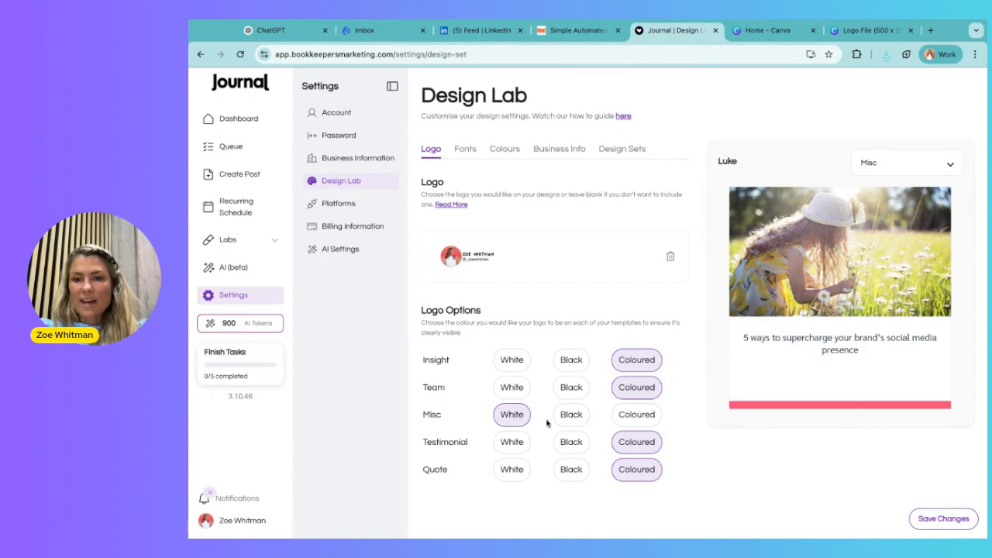
left_click(640, 421)
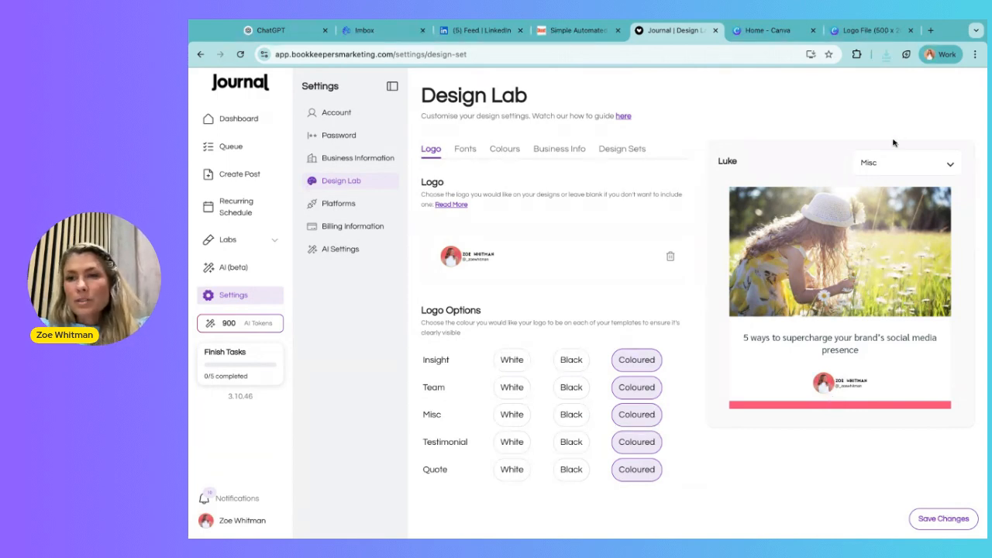
Step: Preview the logo on the Quote template and switch the preview back to Misc
left_click(894, 162)
left_click(881, 301)
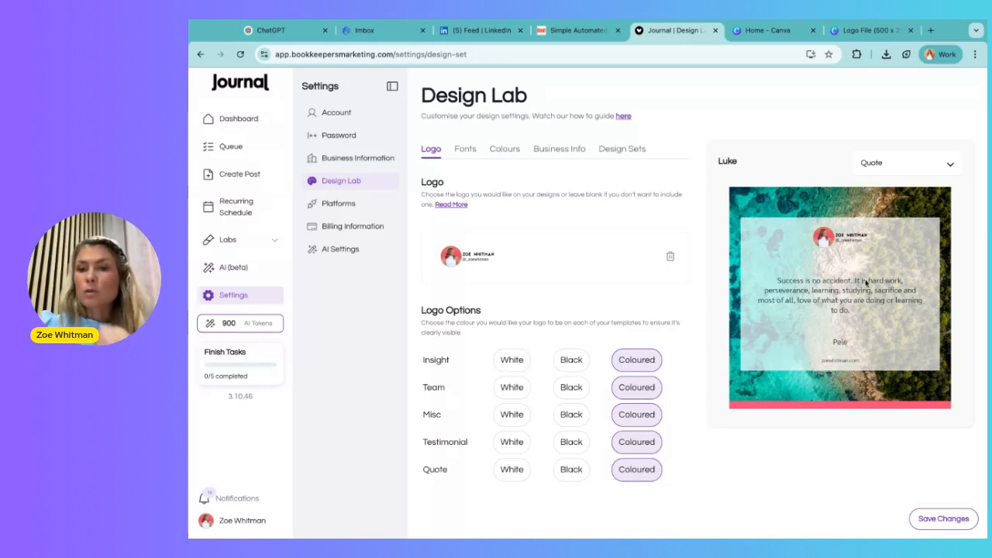
left_click(878, 167)
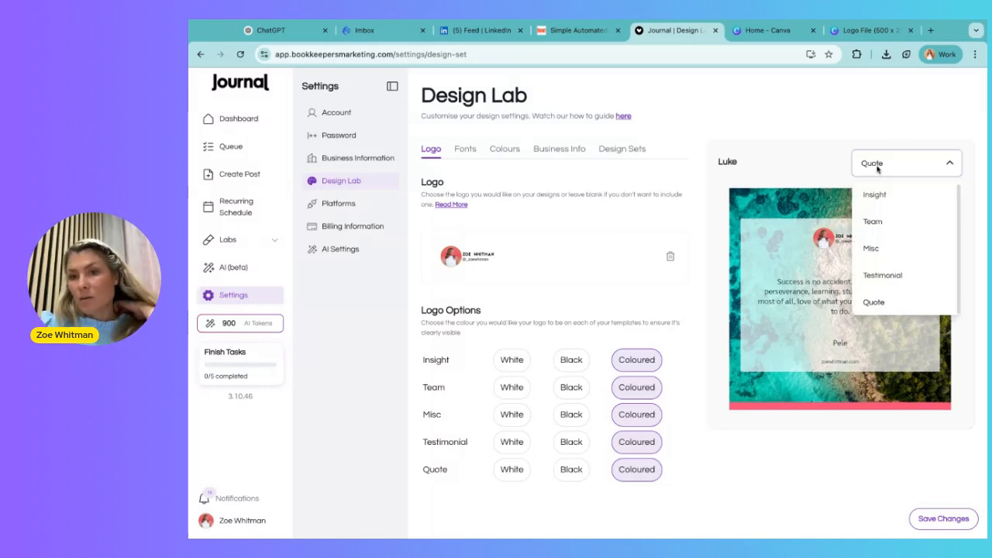
left_click(872, 248)
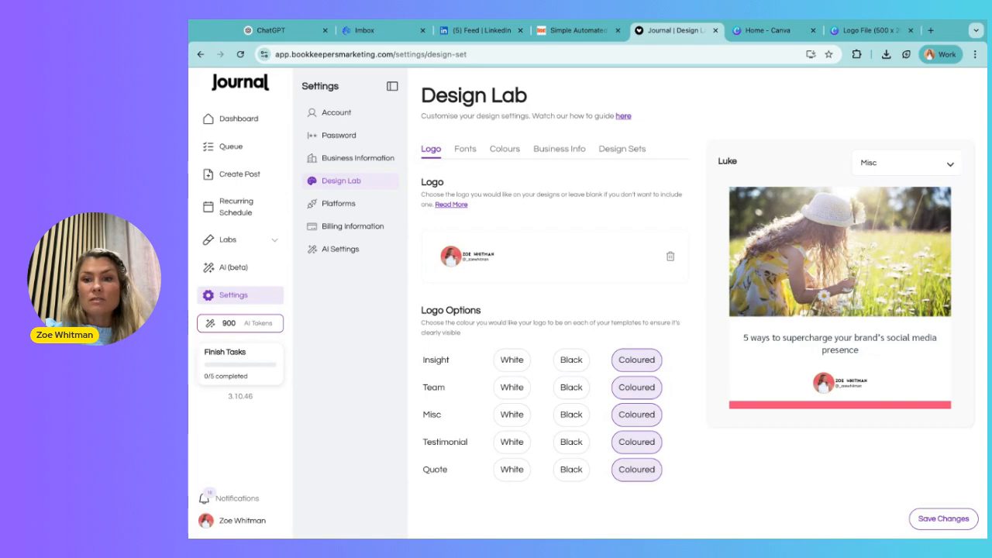
left_click(237, 176)
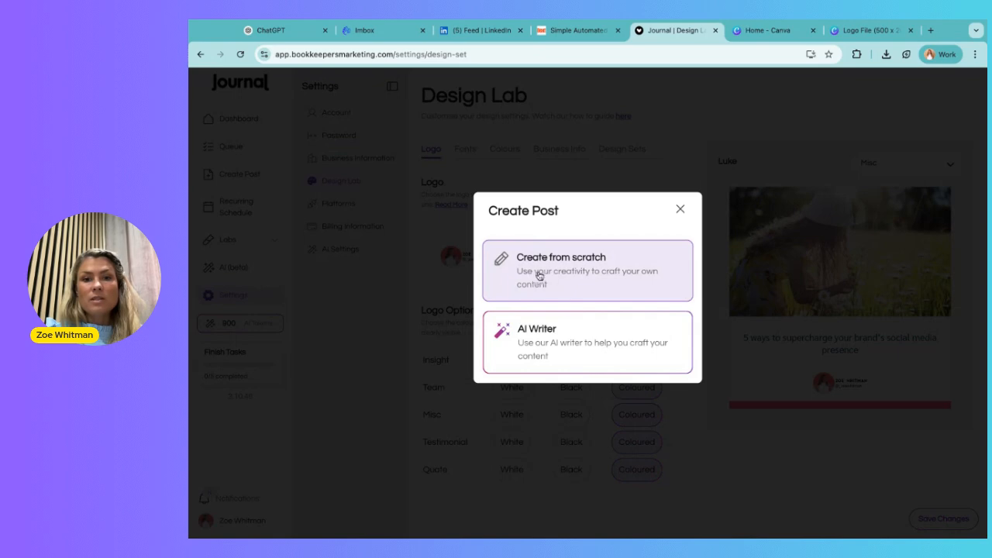
left_click(681, 210)
left_click(227, 152)
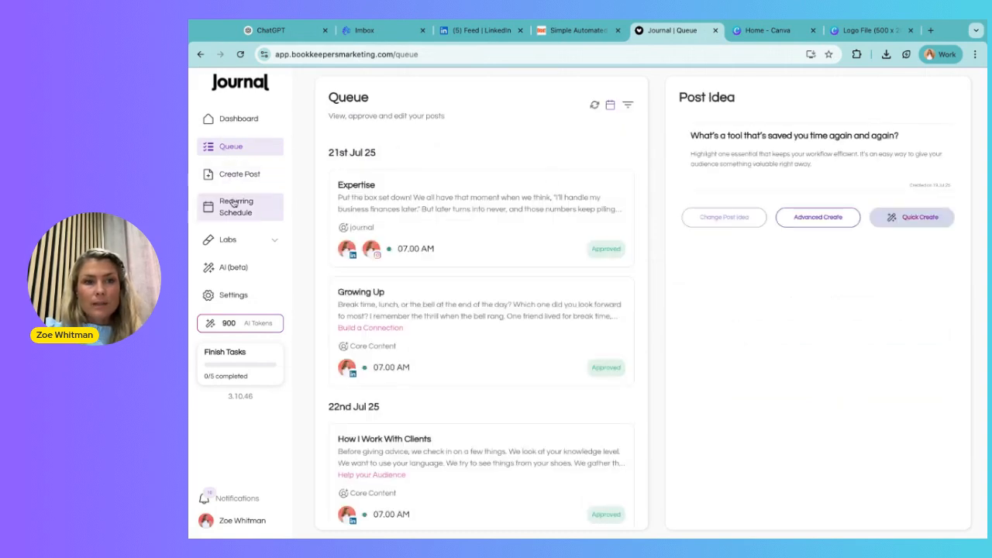
left_click(231, 295)
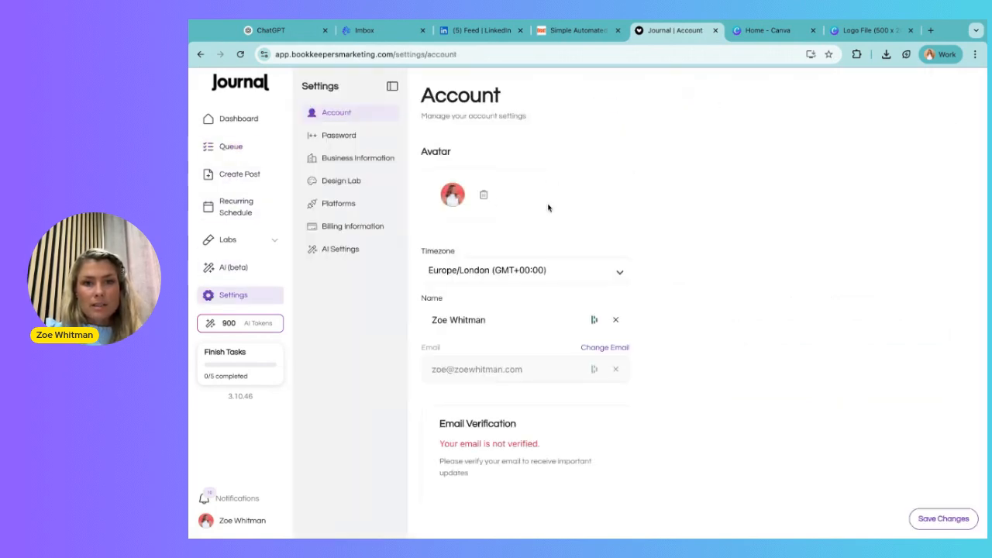
left_click(351, 183)
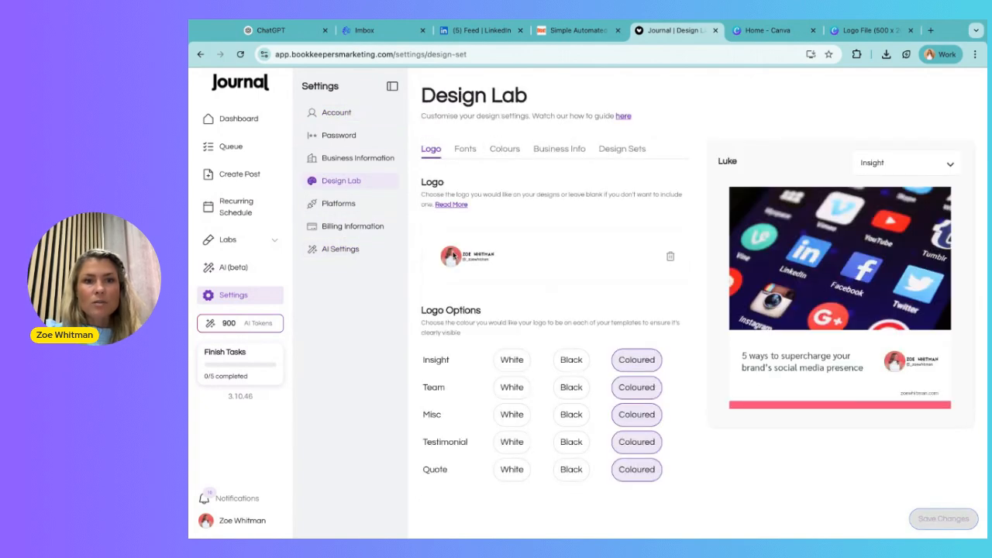
Step: Open the Queue and Quick Create a post from the current post idea
left_click(231, 152)
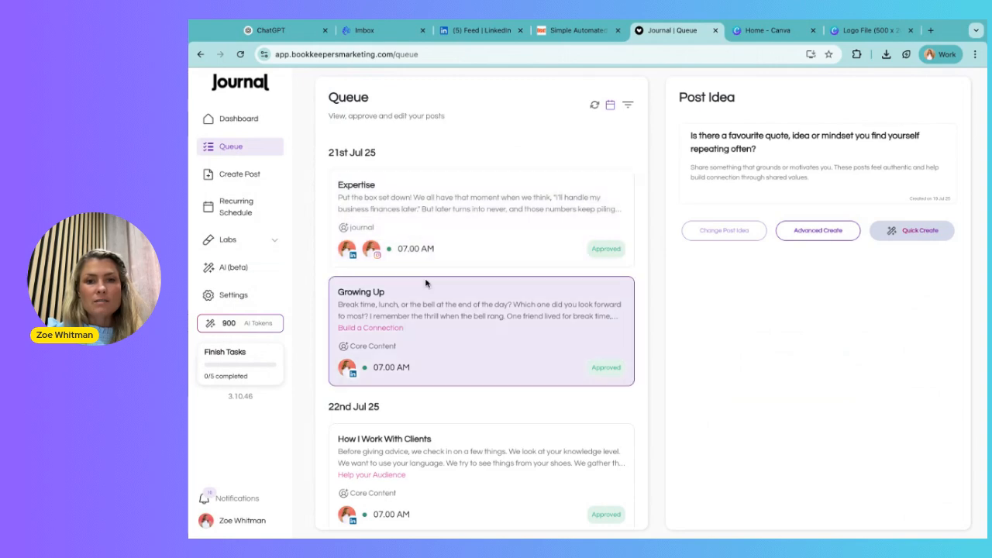
scroll(425, 282, "down", 3)
scroll(425, 283, "down", 3)
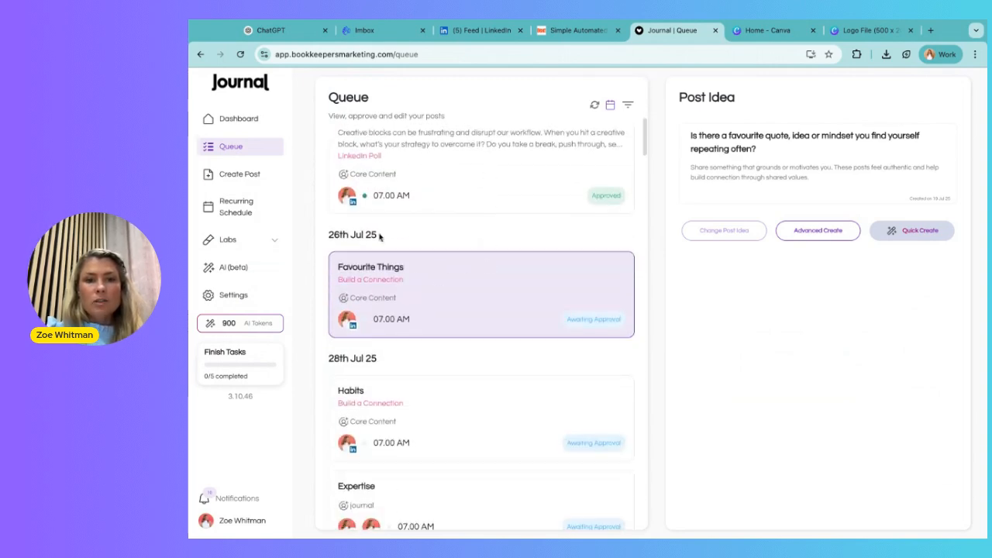
scroll(424, 258, "down", 1)
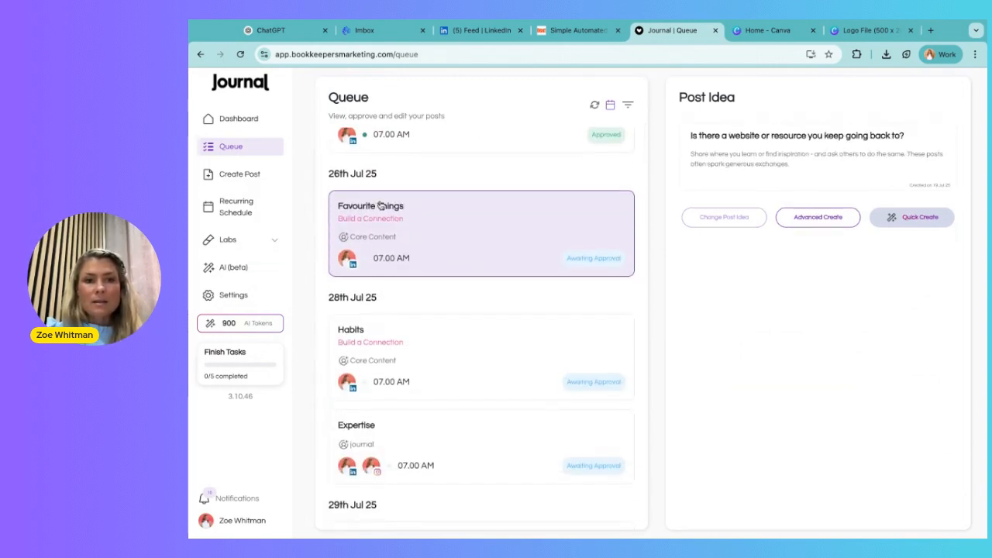
left_click(915, 219)
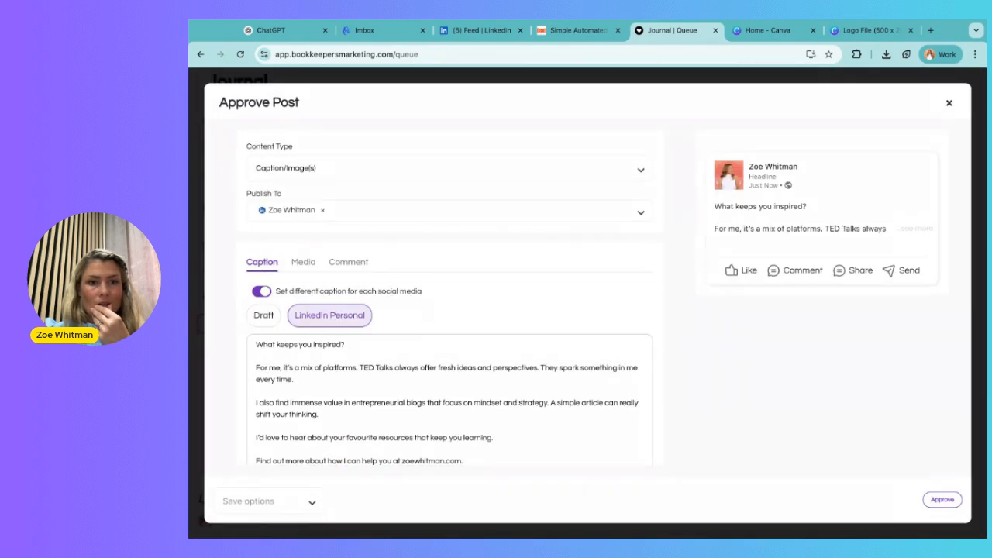
Step: Read through the generated caption and expand the full LinkedIn preview
scroll(480, 308, "down", 1)
scroll(480, 309, "down", 1)
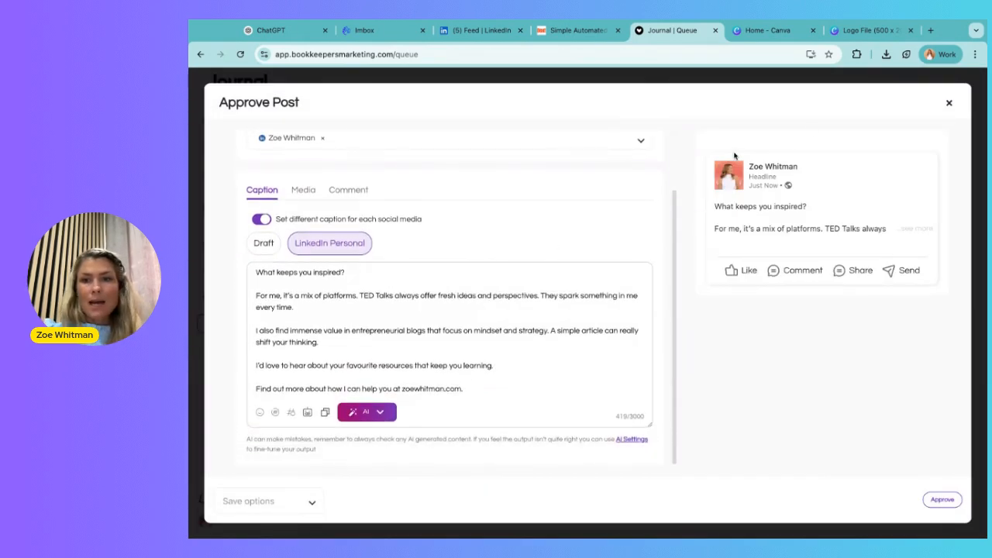
left_click(919, 231)
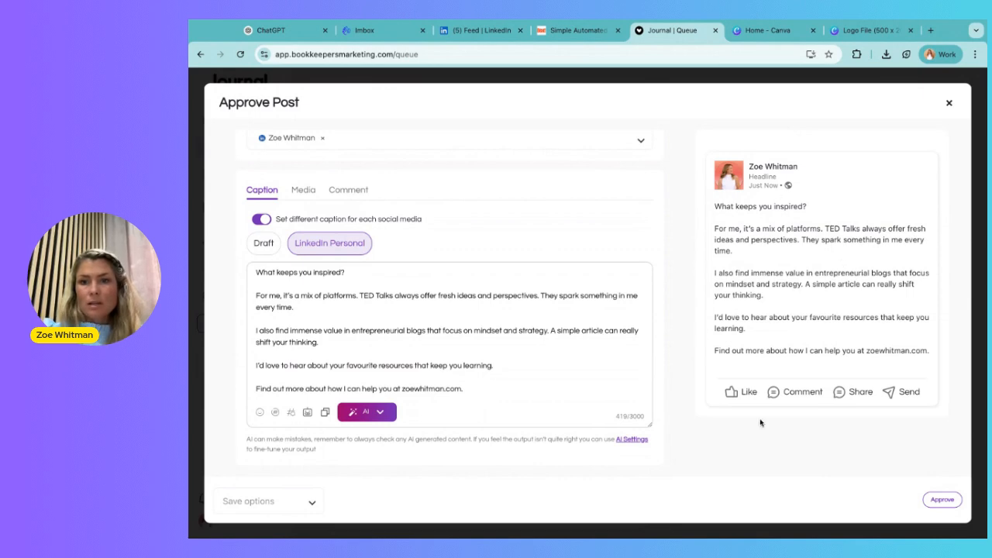
scroll(479, 402, "up", 2)
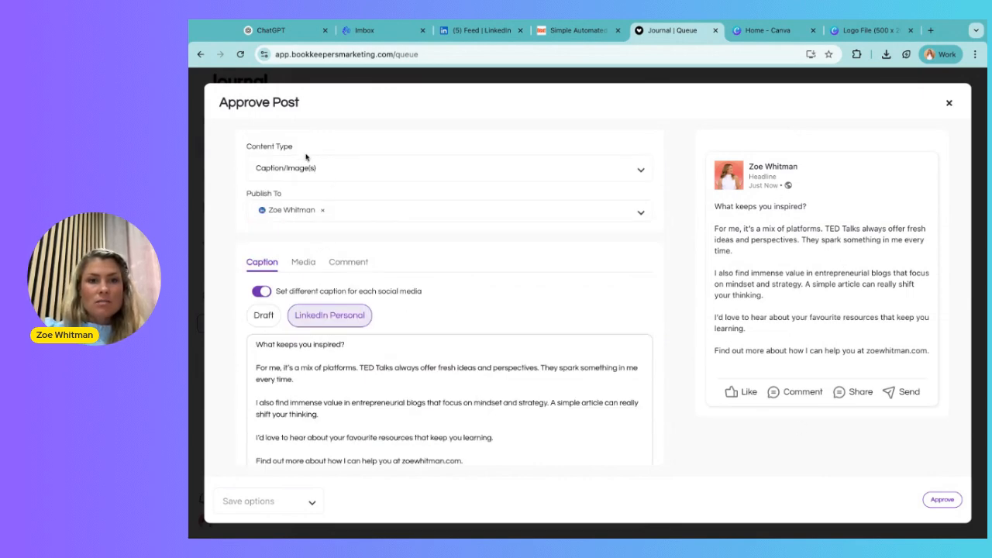
Step: Try the Insight and other content types for the post before restoring Caption/Image(s)
left_click(261, 172)
left_click(287, 234)
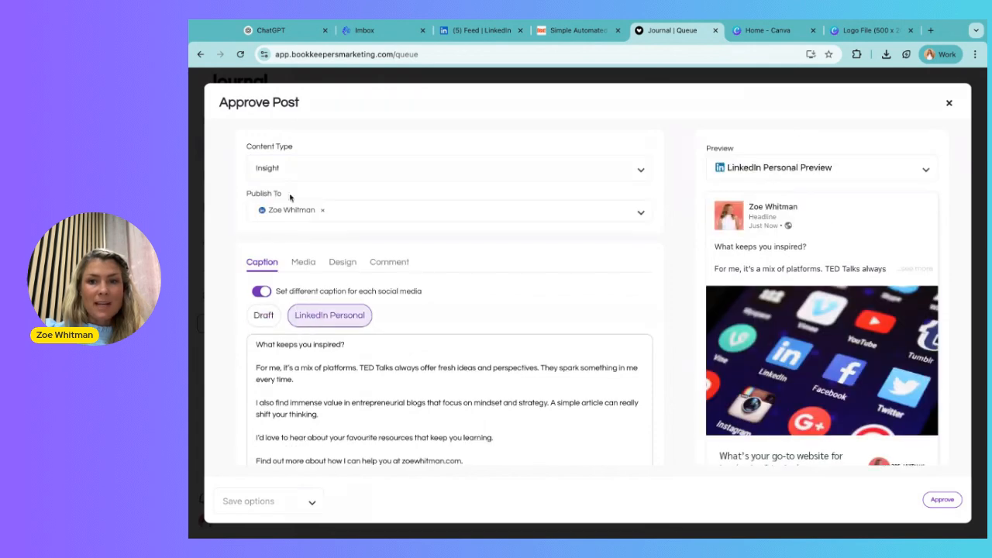
left_click(306, 166)
left_click(287, 257)
left_click(301, 167)
left_click(264, 202)
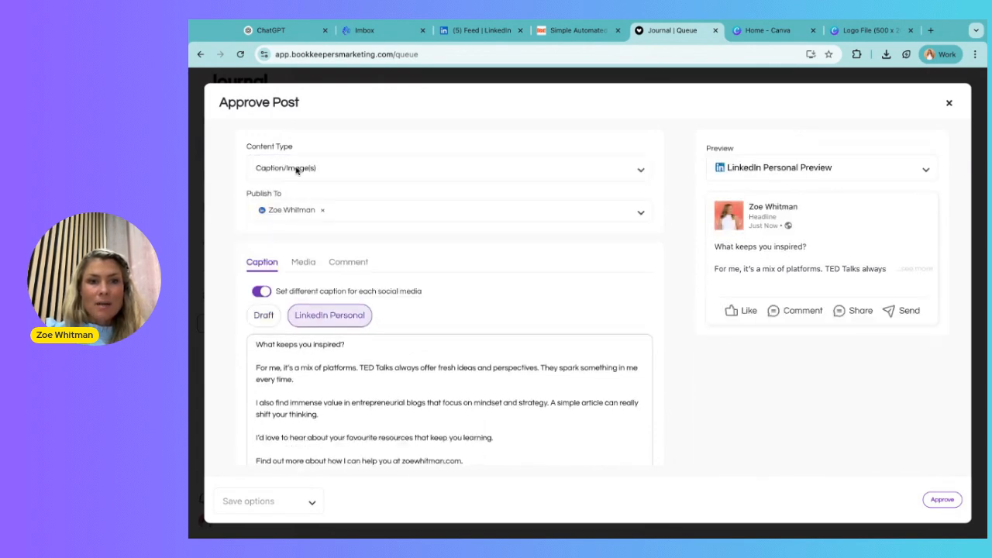
Step: Upload a photo to the post's media and confirm the selection
left_click(302, 263)
left_click(286, 308)
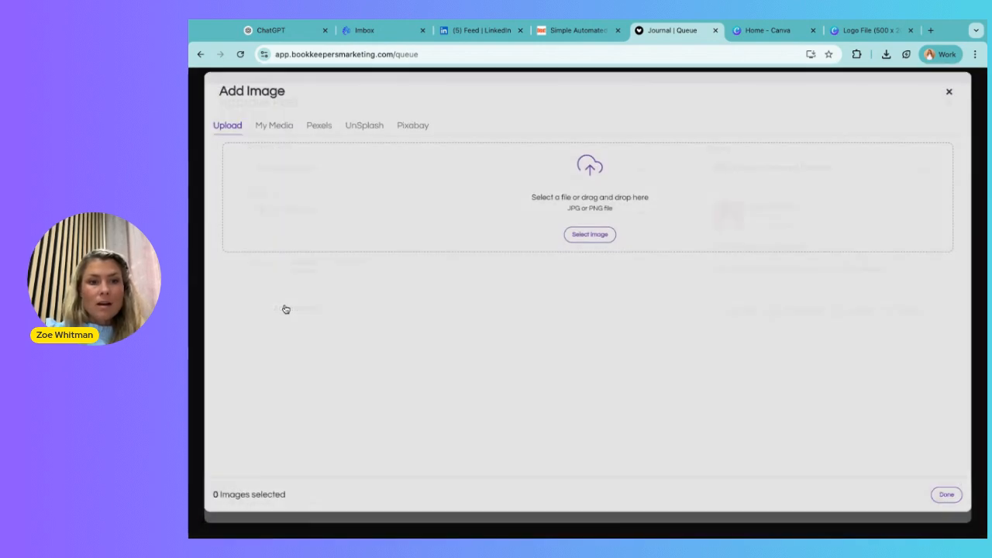
left_click(589, 246)
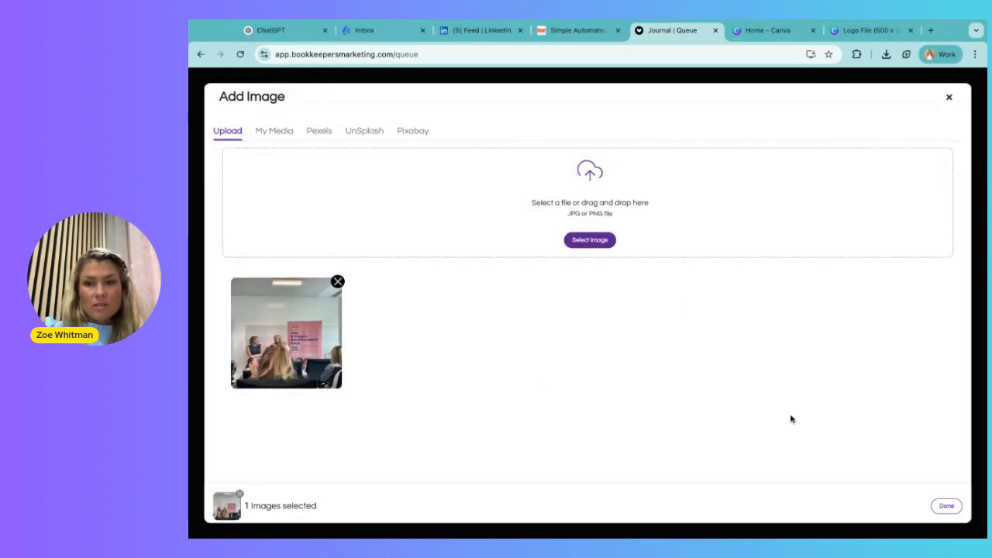
left_click(946, 506)
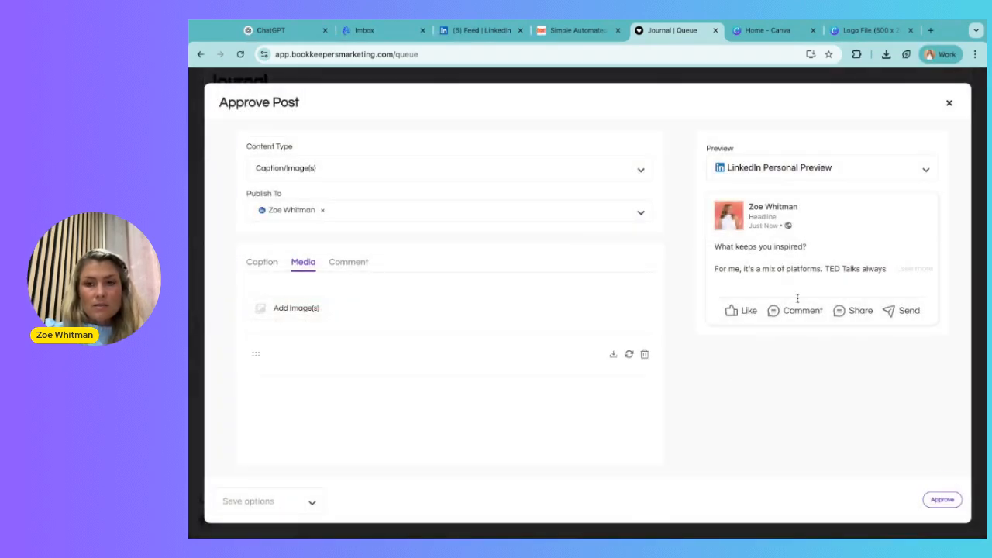
Step: Scroll through the LinkedIn preview to review the uploaded photo in the post
scroll(800, 370, "down", 5)
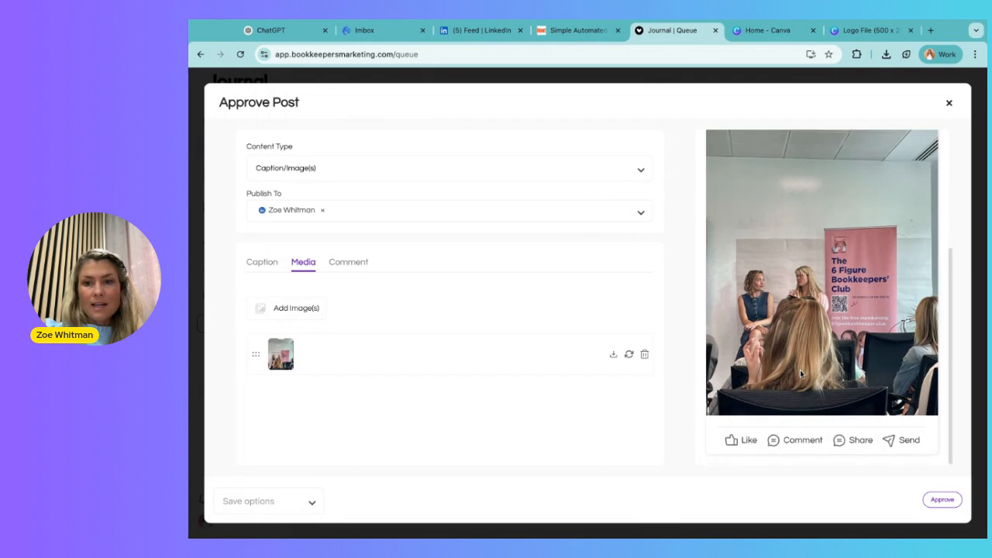
scroll(800, 370, "up", 5)
scroll(800, 370, "down", 5)
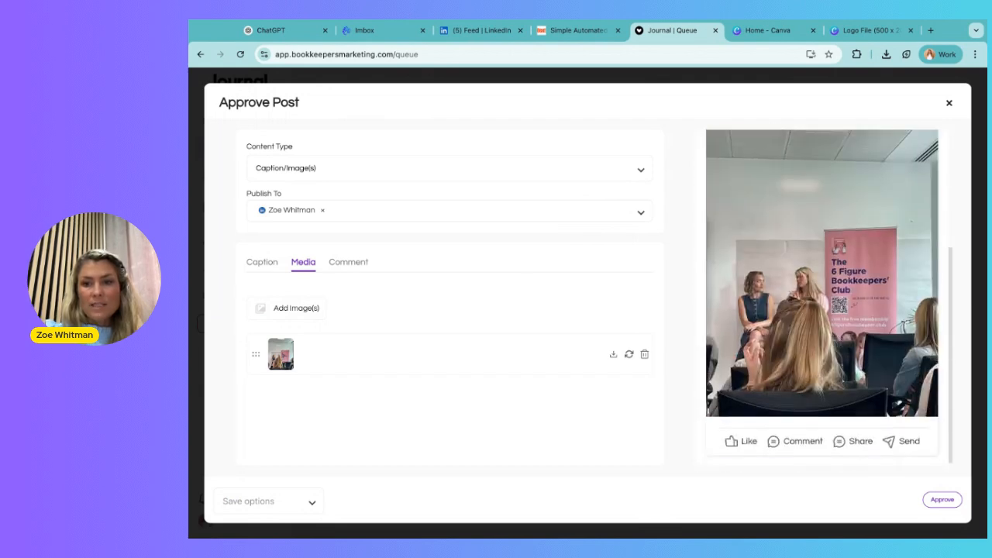
scroll(821, 297, "up", 5)
scroll(821, 296, "down", 3)
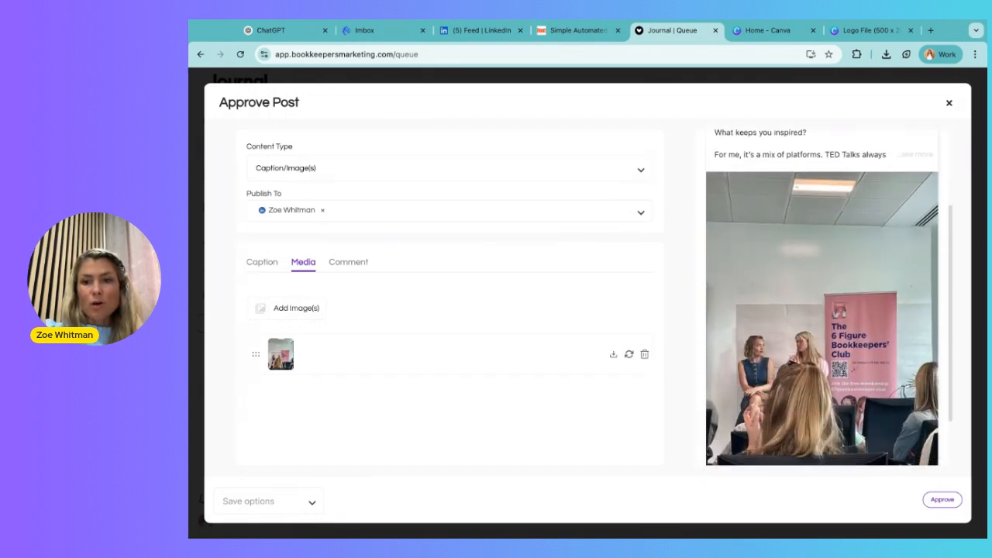
left_click(188, 377)
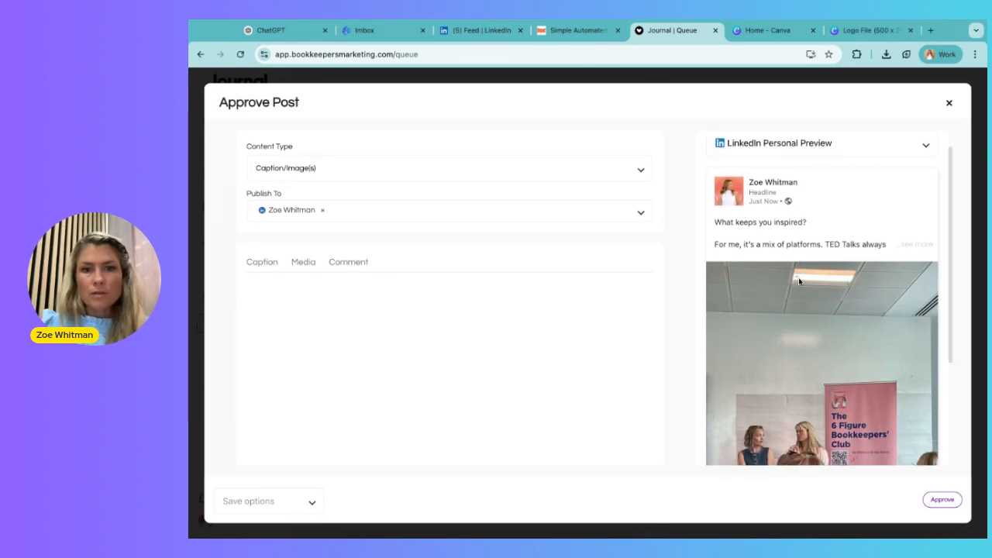
scroll(799, 281, "down", 4)
scroll(799, 281, "up", 1)
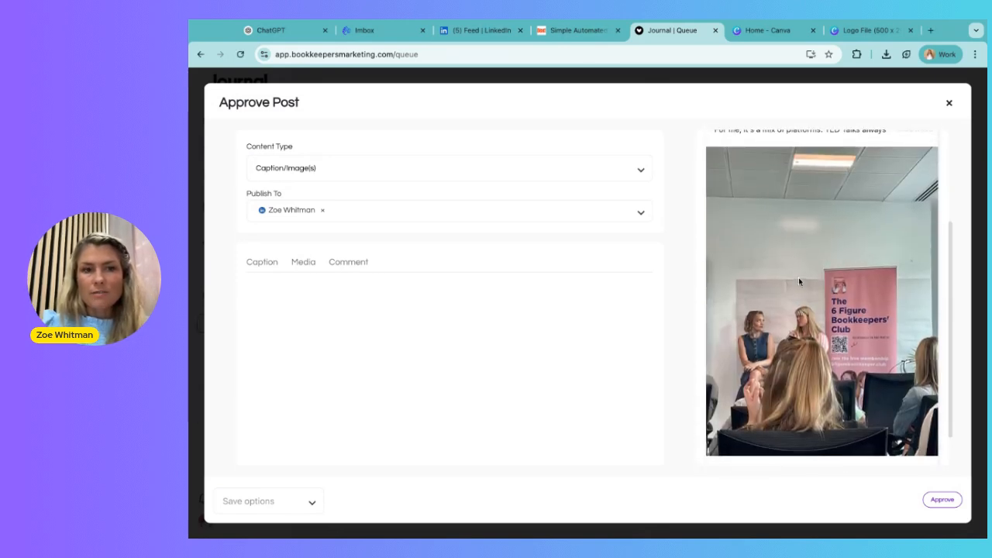
Step: Change the post's content type to Template and review the branded preview
left_click(459, 166)
scroll(379, 225, "down", 3)
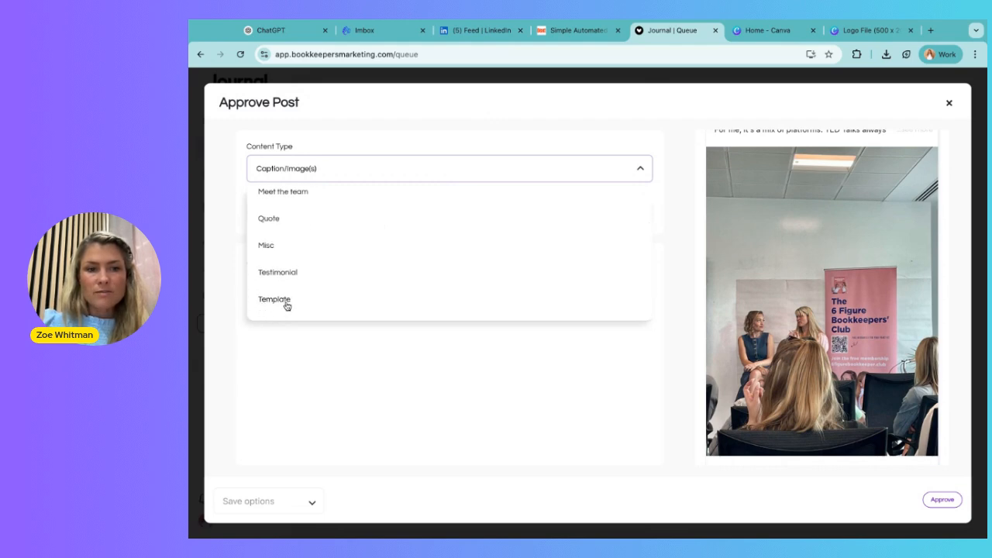
left_click(286, 302)
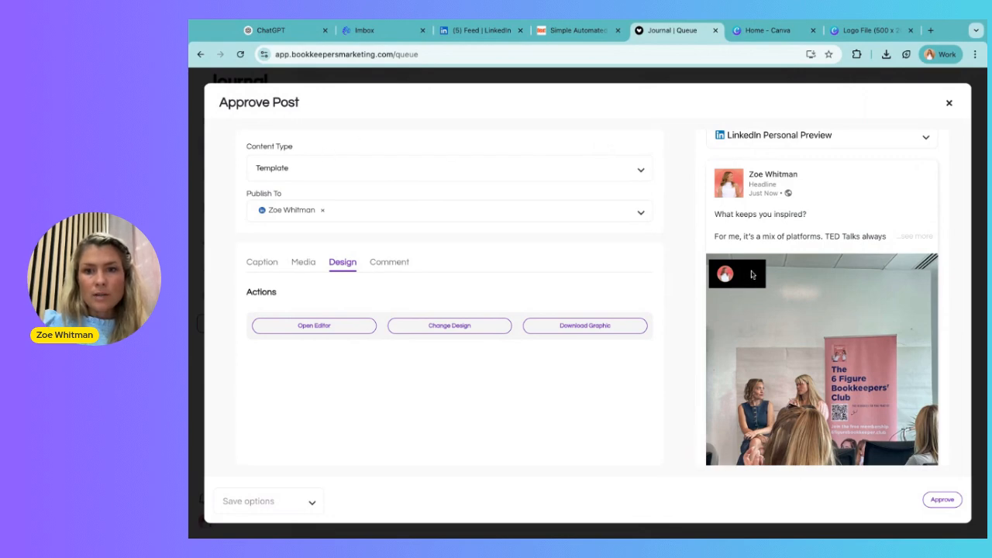
scroll(820, 291, "down", 3)
scroll(820, 291, "up", 3)
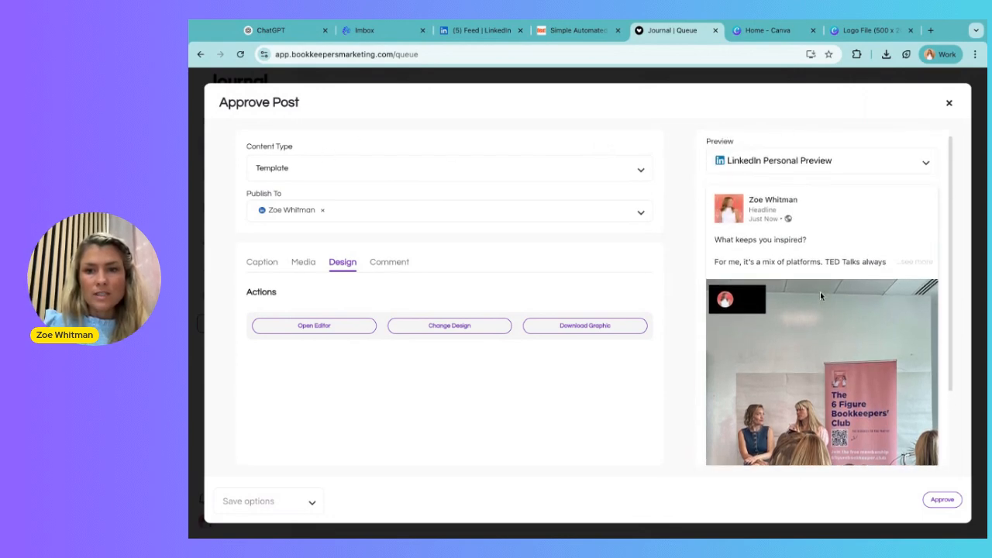
scroll(820, 292, "down", 1)
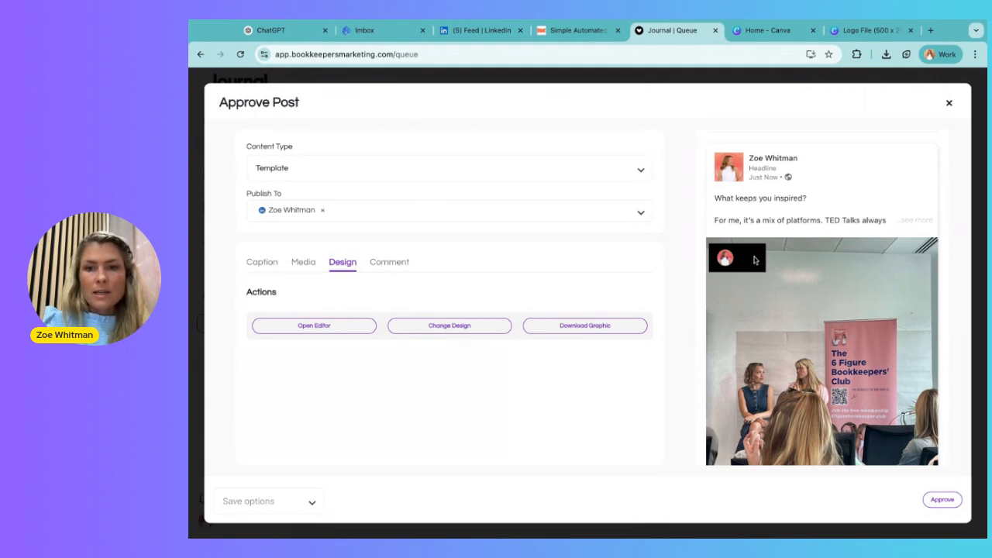
Step: Switch between the Media, Caption and Design tabs of the post
left_click(310, 336)
left_click(300, 264)
left_click(269, 268)
left_click(301, 265)
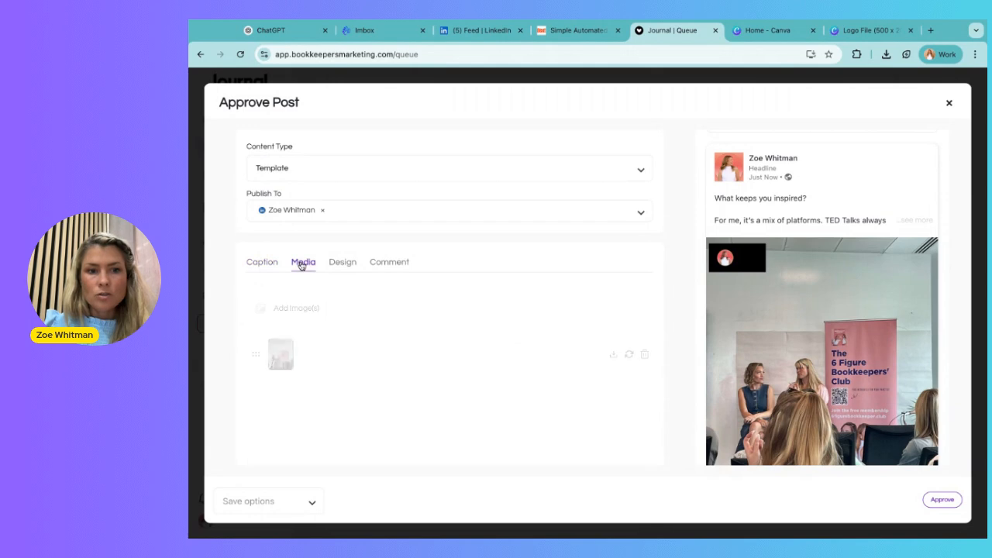
left_click(344, 264)
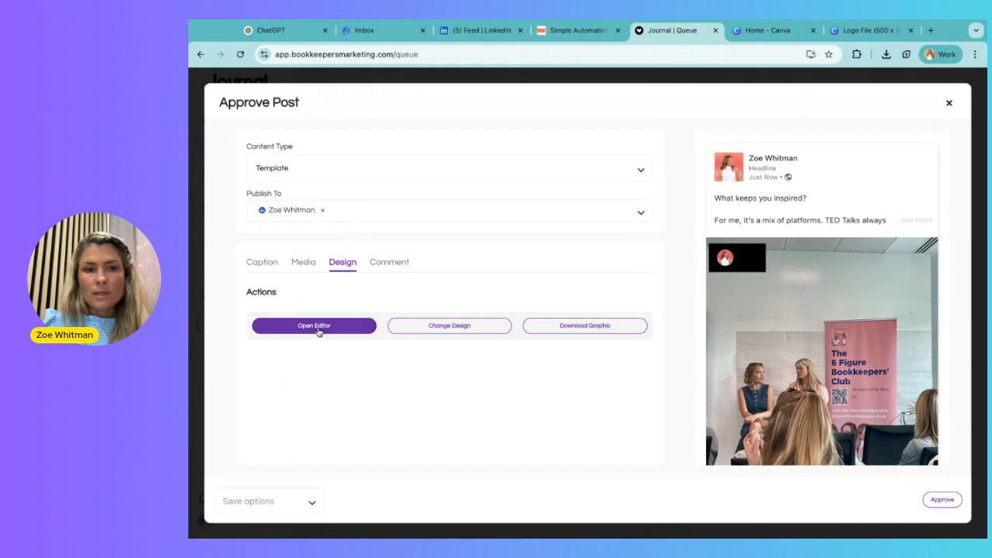
Step: Open the template editor, hide the black fill behind the logo overlay, and save the design
left_click(318, 329)
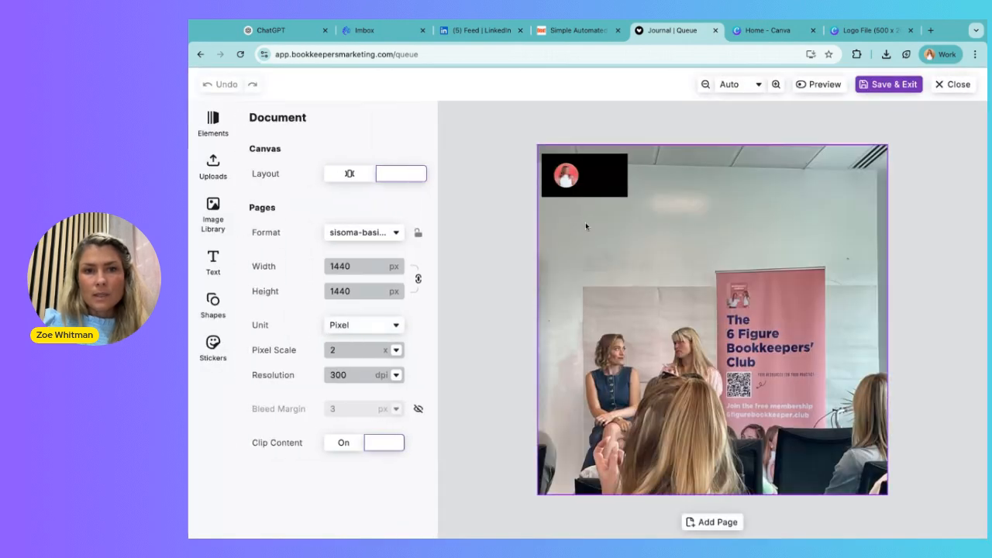
left_click(625, 166)
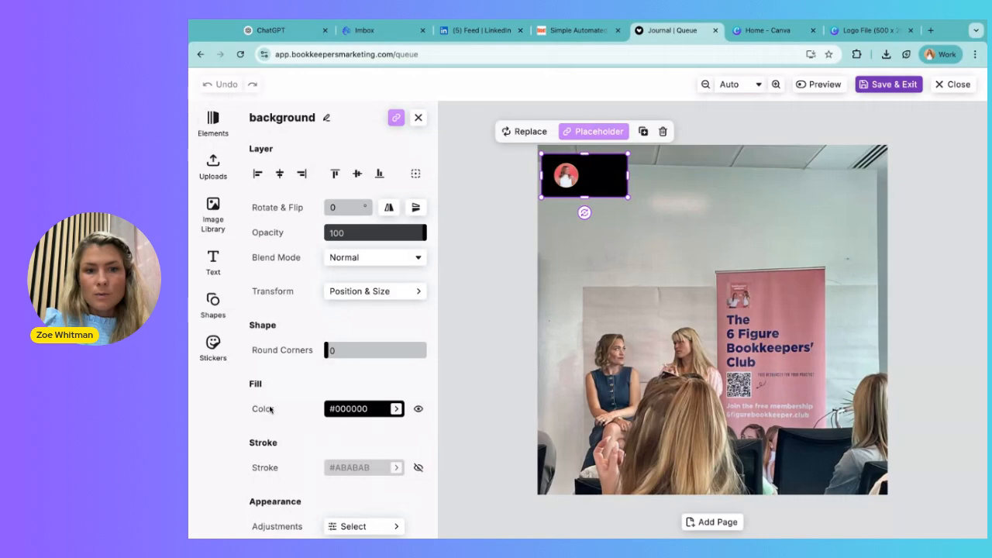
left_click(418, 410)
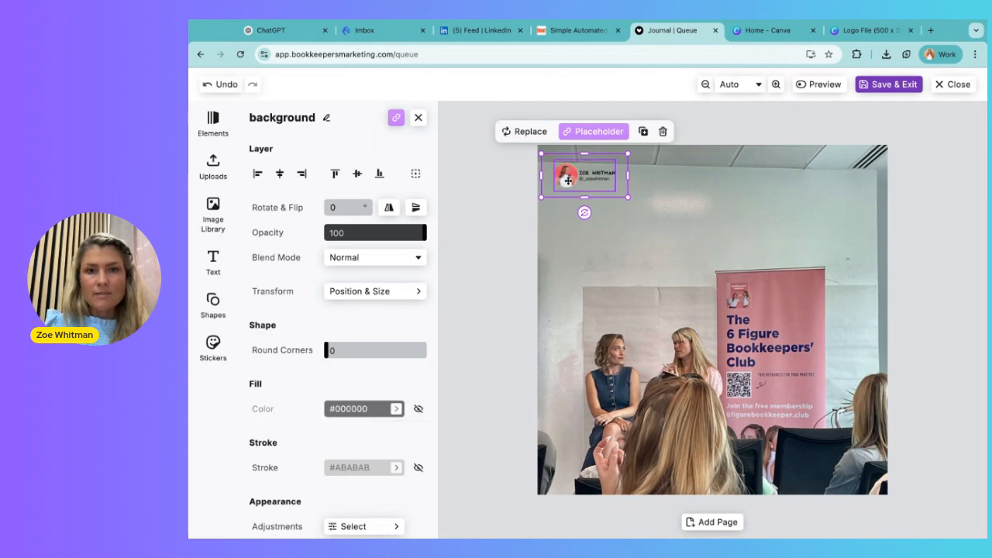
left_click(642, 183)
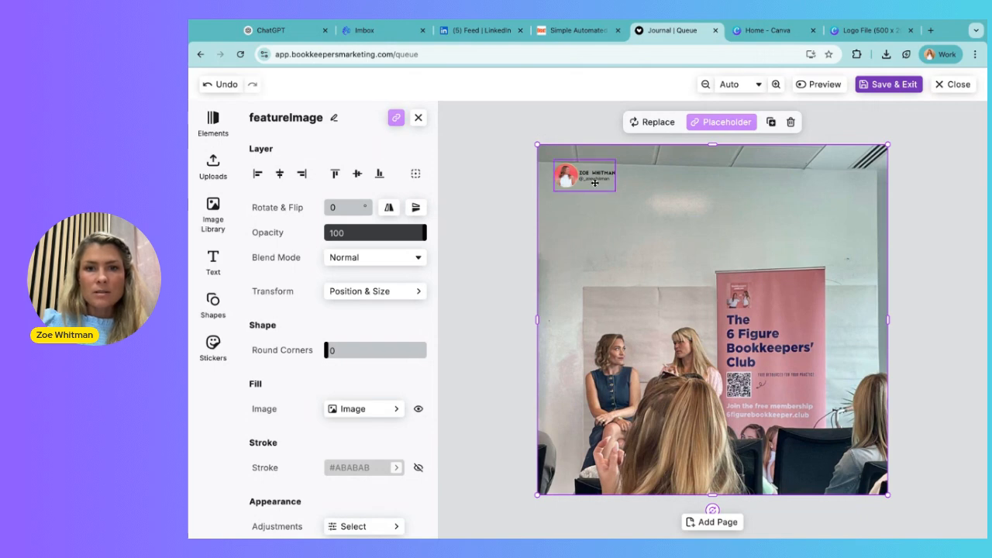
left_click(895, 85)
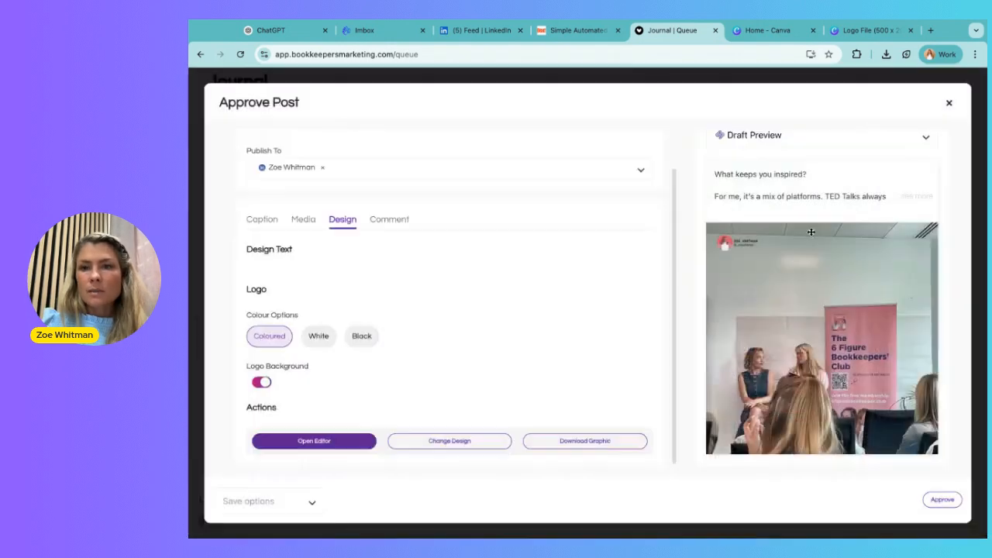
Step: Approve the post and close the approval dialog
scroll(786, 227, "down", 1)
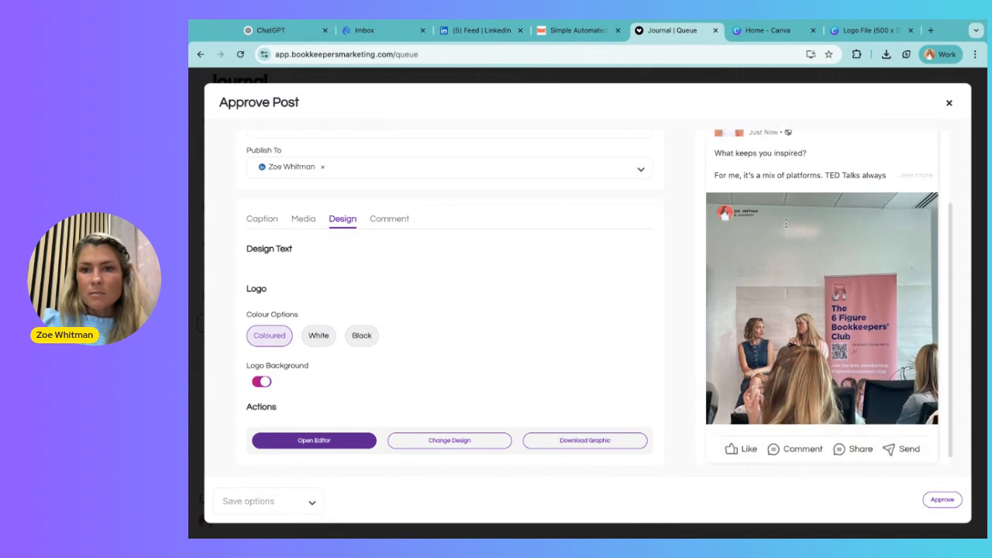
scroll(786, 224, "up", 2)
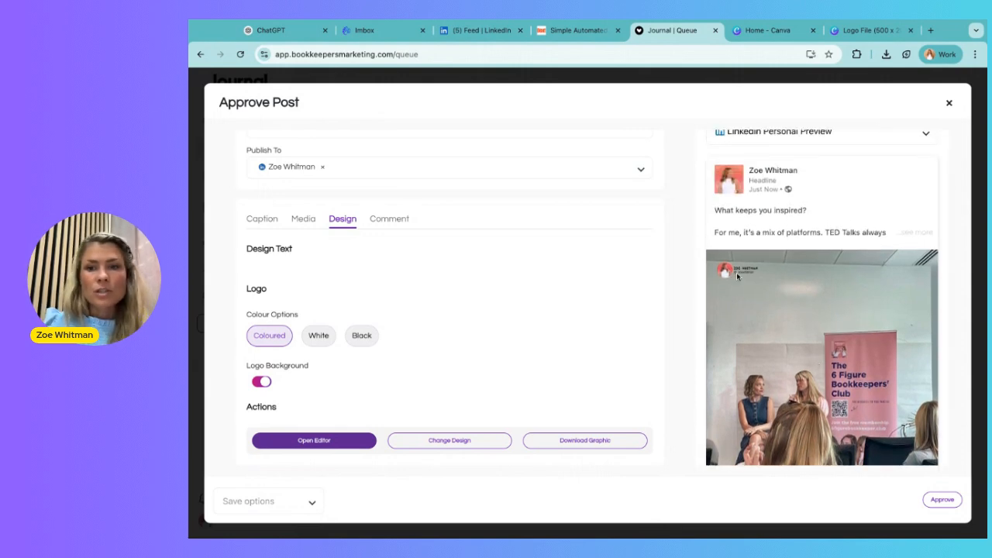
left_click(942, 500)
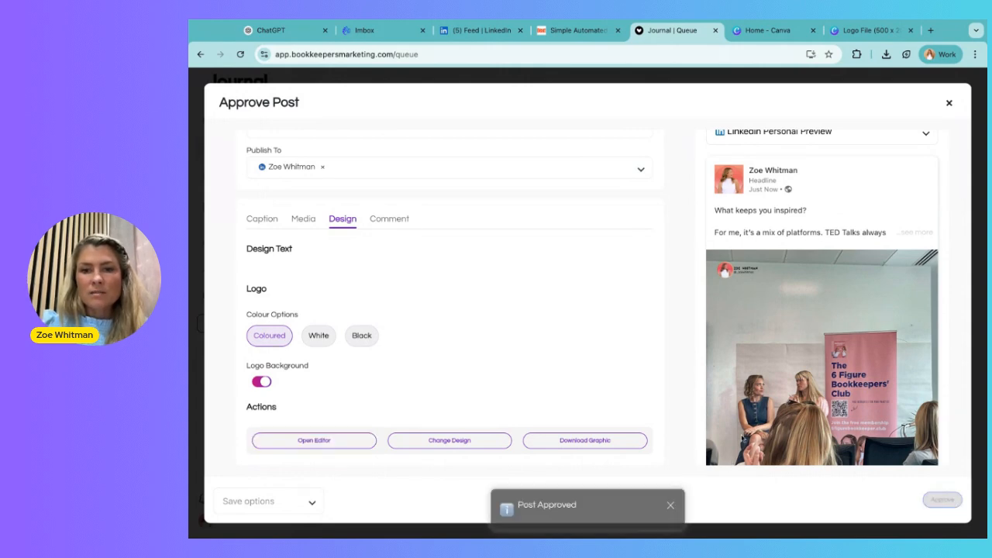
left_click(400, 474)
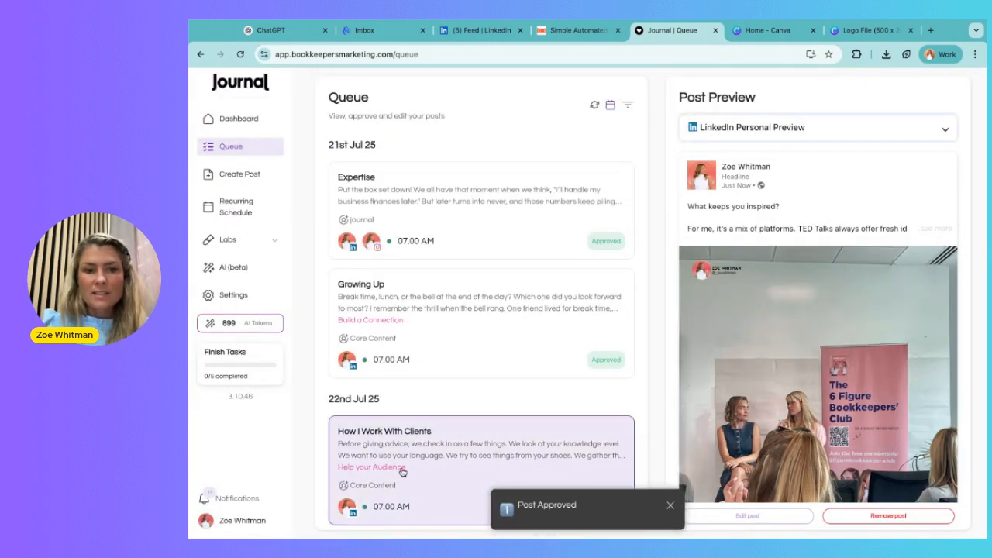
Step: Select the Favourite Things post in the queue to view its preview
scroll(401, 470, "down", 3)
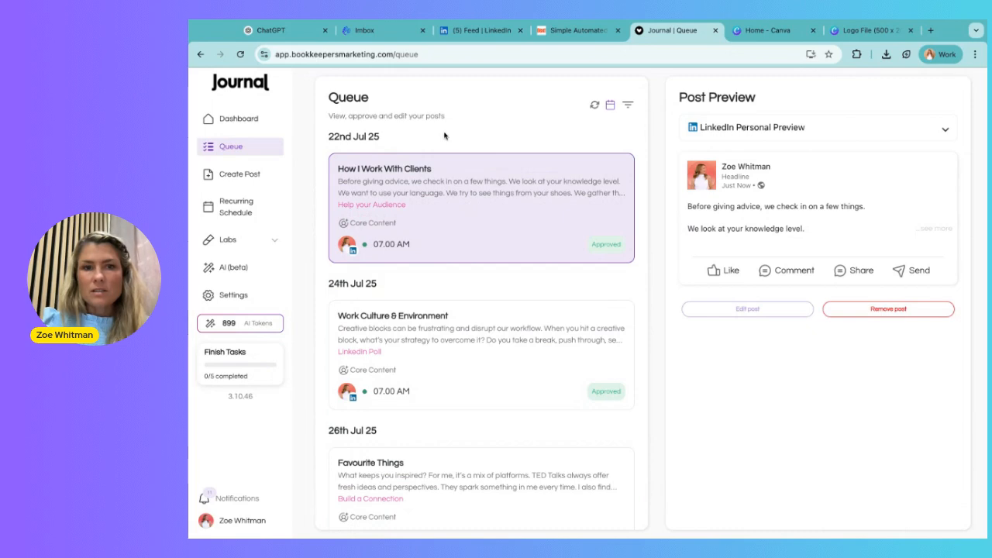
scroll(425, 232, "down", 3)
left_click(422, 319)
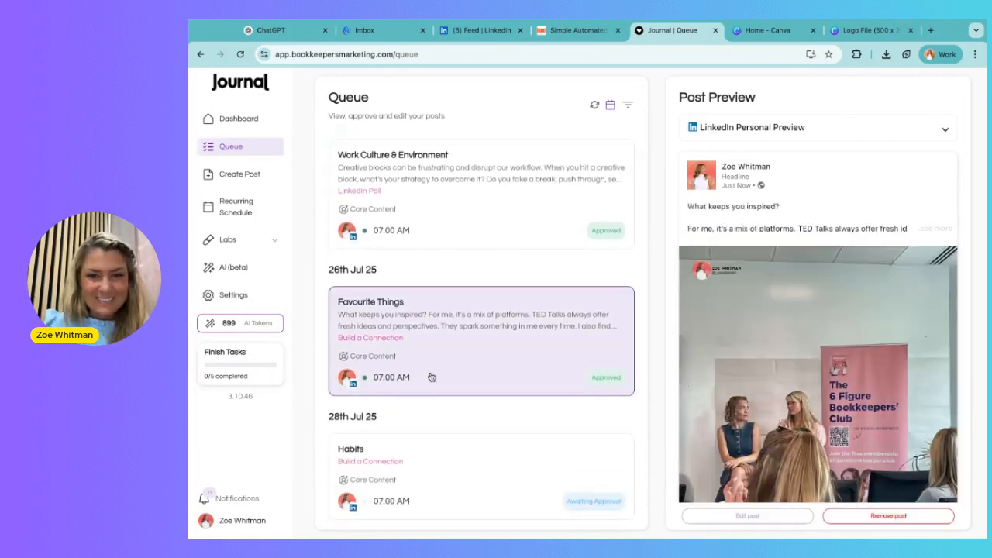